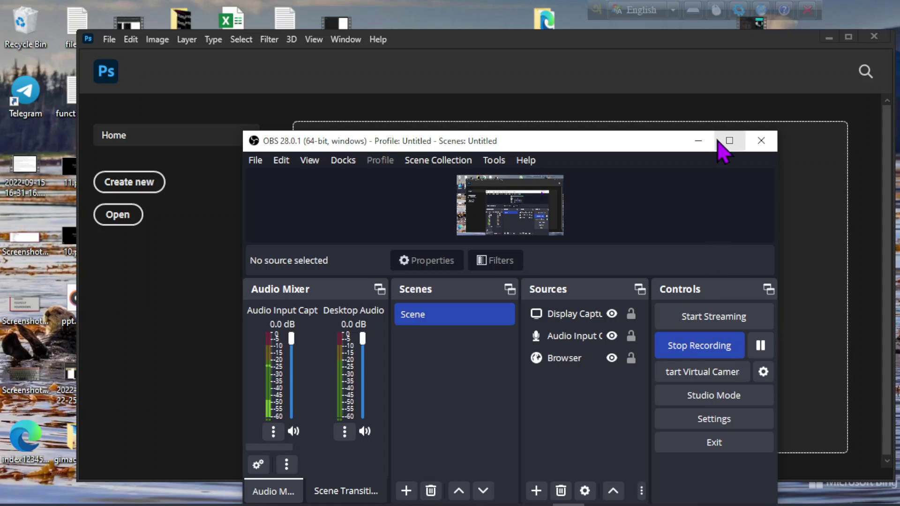
Start the OBS recording, leaving Photoshop's Home screen with no document open.
left_click(698, 141)
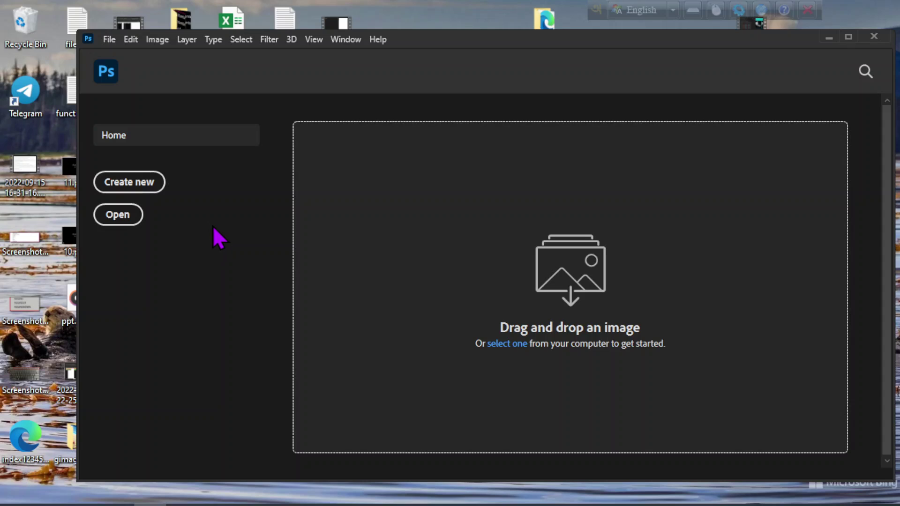
Start a new document from the File menu and rename Untitled-1 to 'Design'.
left_click(110, 41)
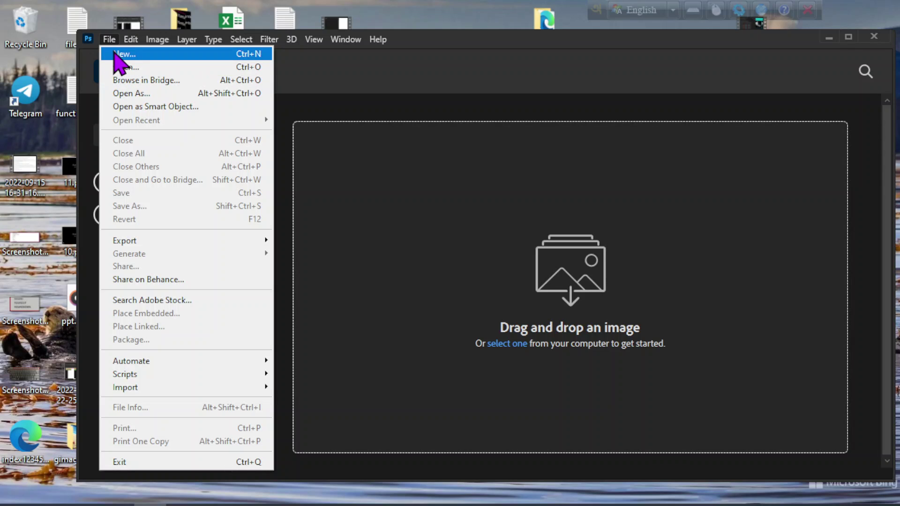
left_click(115, 54)
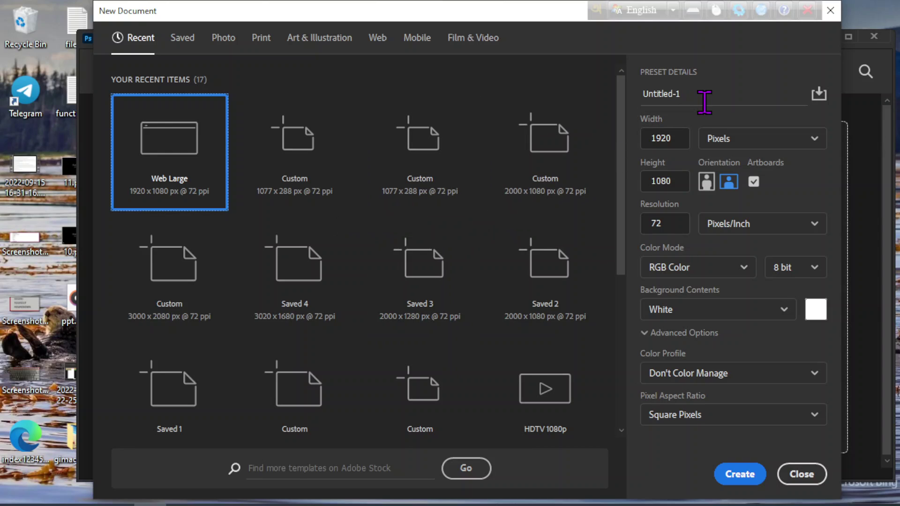
left_click(694, 94)
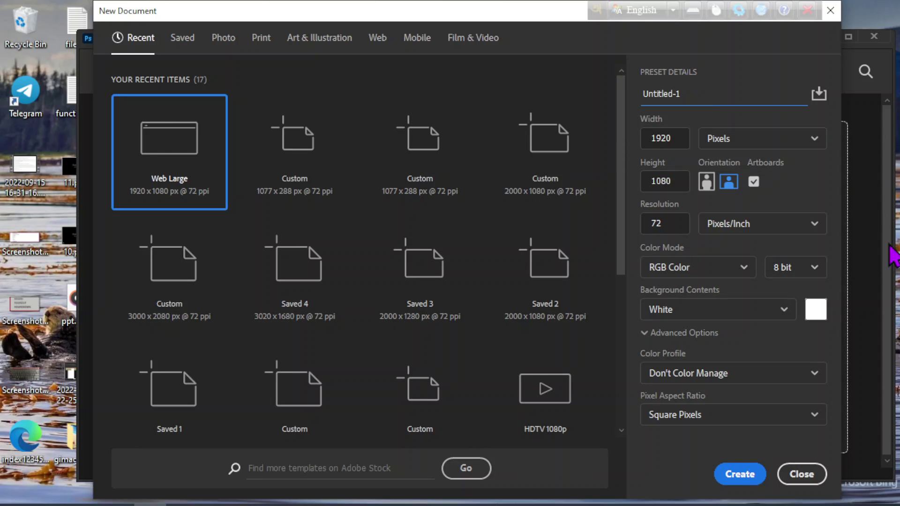
key("BackSpace")
key("BackSpace")
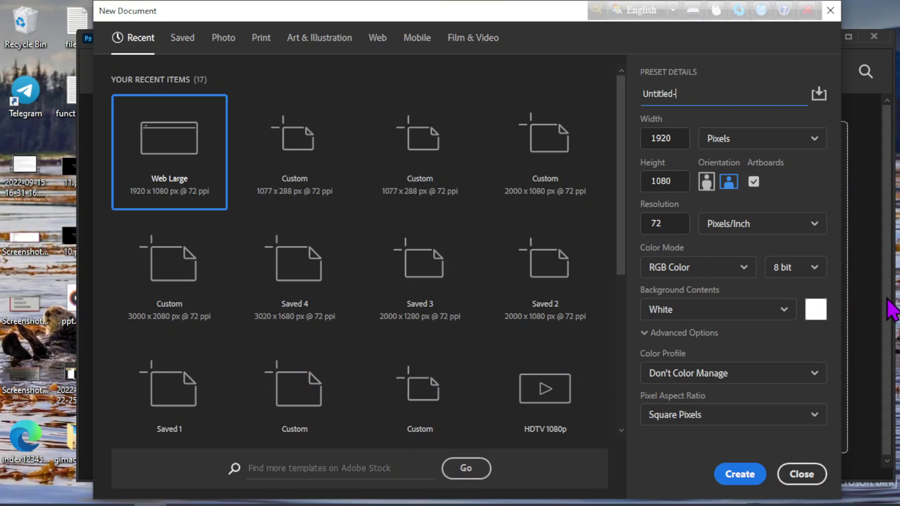
key("BackSpace")
key("BackSpace")
key("BackSpace")
key("BackSpace")
key("BackSpace")
key("BackSpace")
key("BackSpace")
key("BackSpace")
type("D")
type("esign")
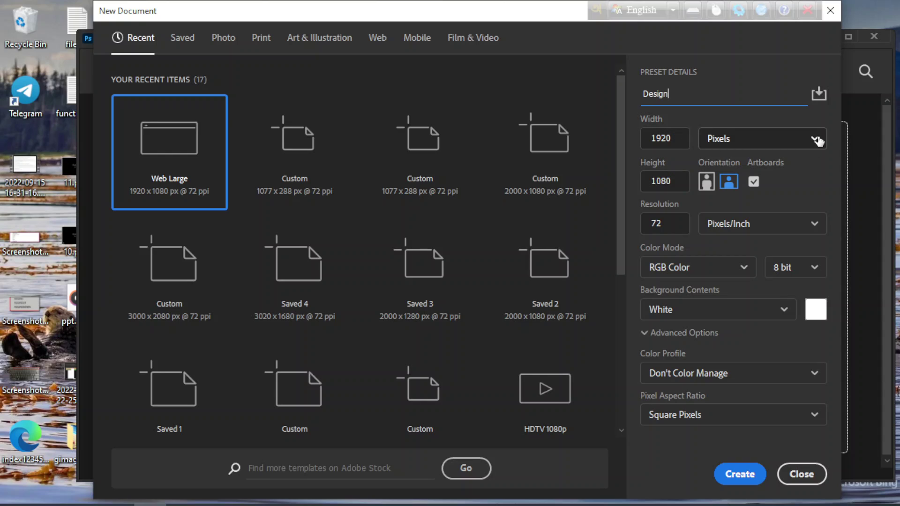
Keep Pixels as the width unit, leave Artboards on, and set Background Contents to Black.
left_click(816, 139)
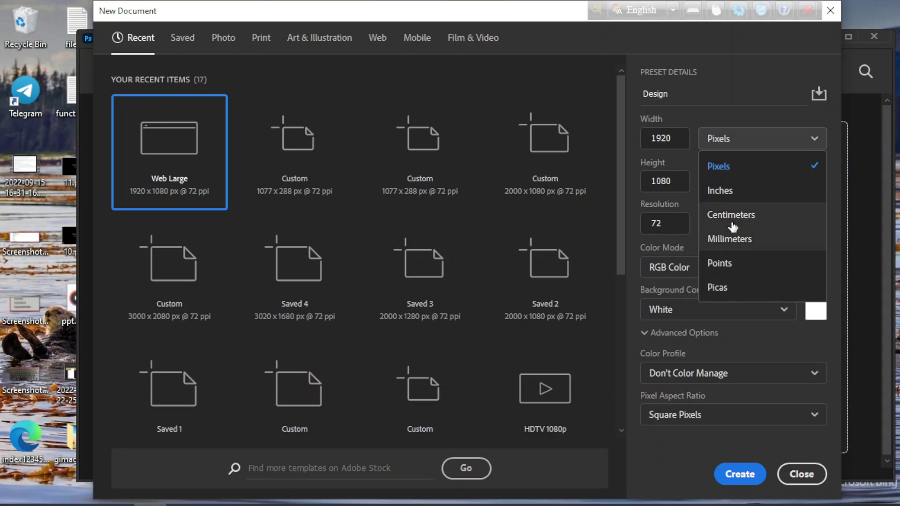
left_click(755, 119)
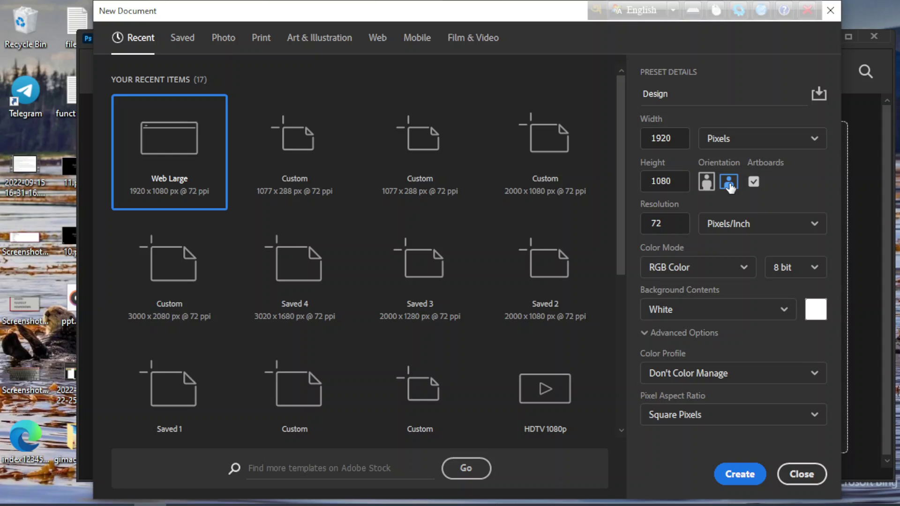
left_click(754, 182)
left_click(754, 183)
left_click(755, 182)
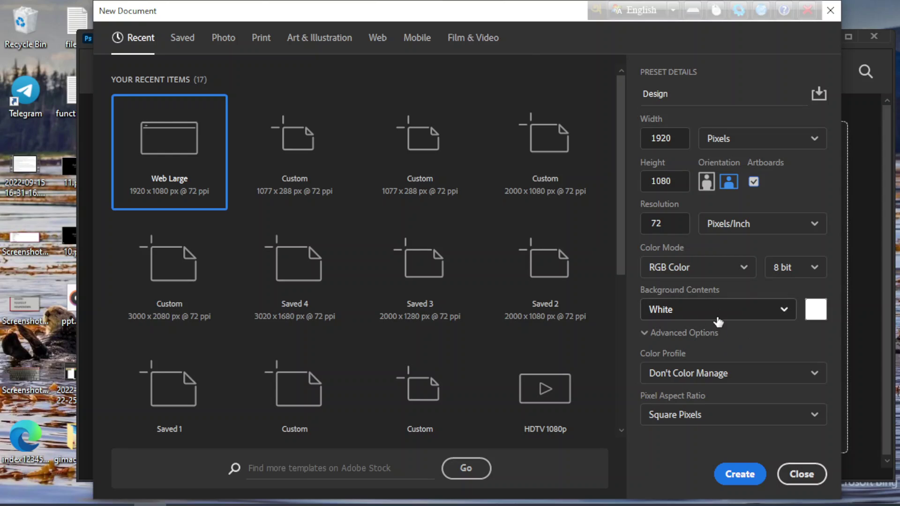
left_click(786, 310)
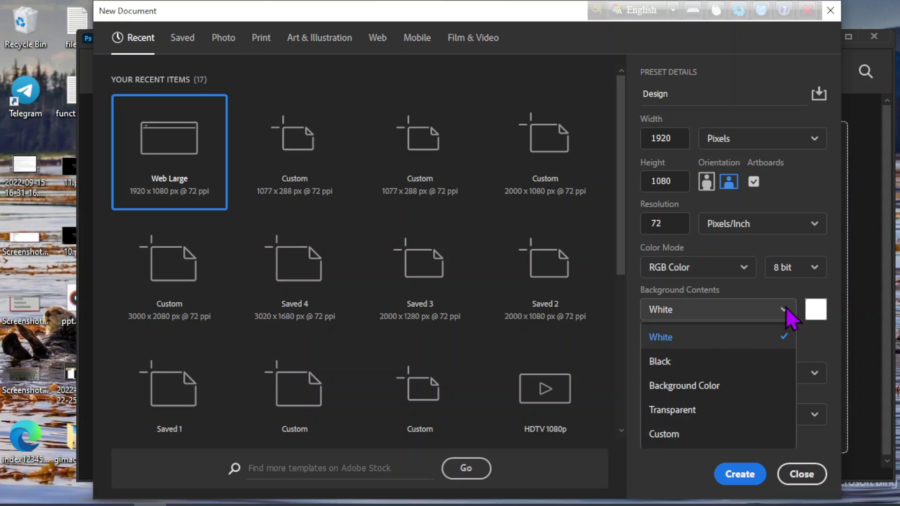
left_click(675, 364)
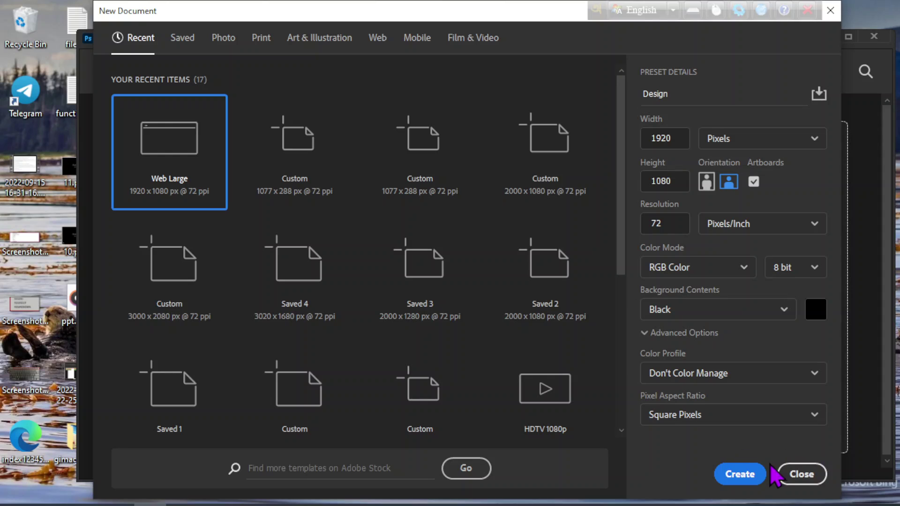
Create the 1920×1080 Design document with a black Artboard 1, nudging the window up-left.
left_click(740, 474)
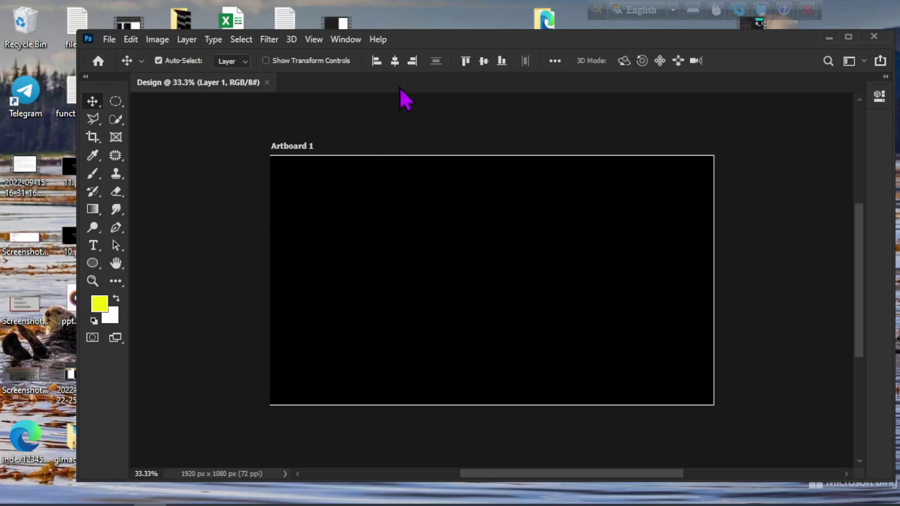
mouse_move(441, 37)
left_mouse_down()
mouse_move(425, 21)
mouse_move(420, 31)
left_mouse_up()
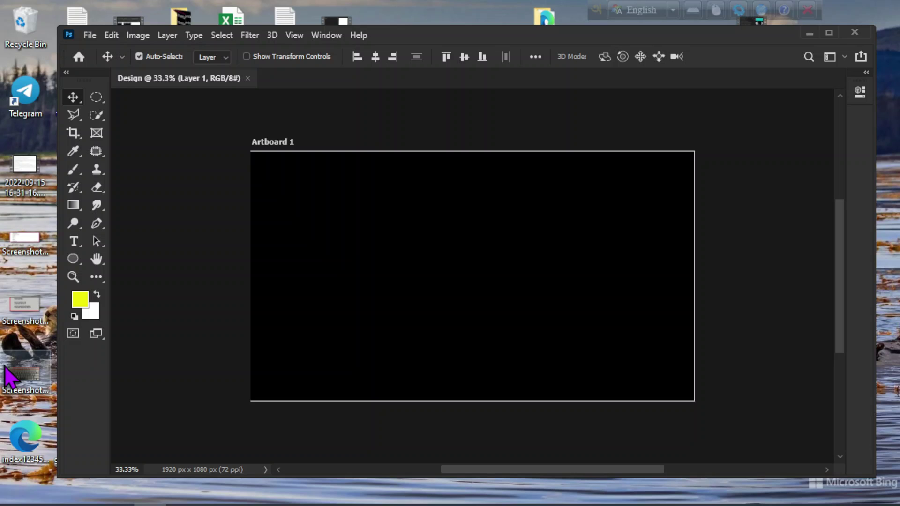
key("Print")
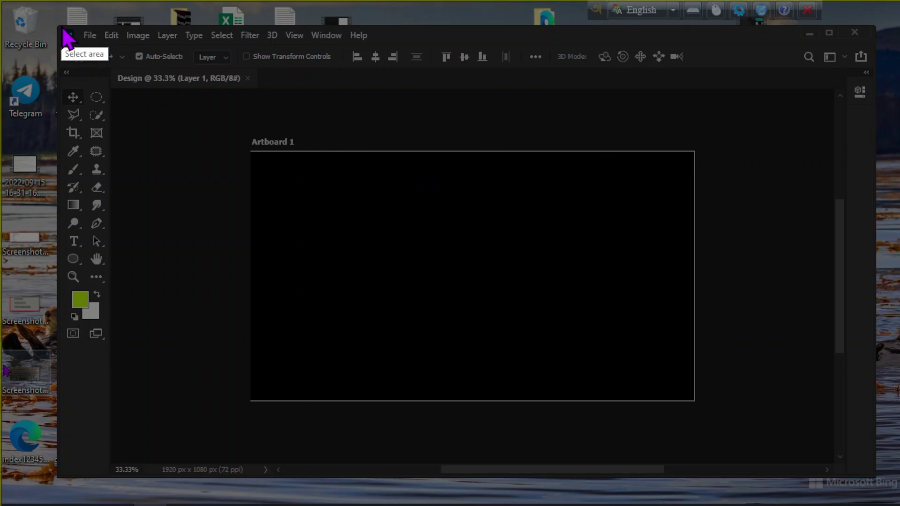
left_click_drag(54, 26, 860, 501)
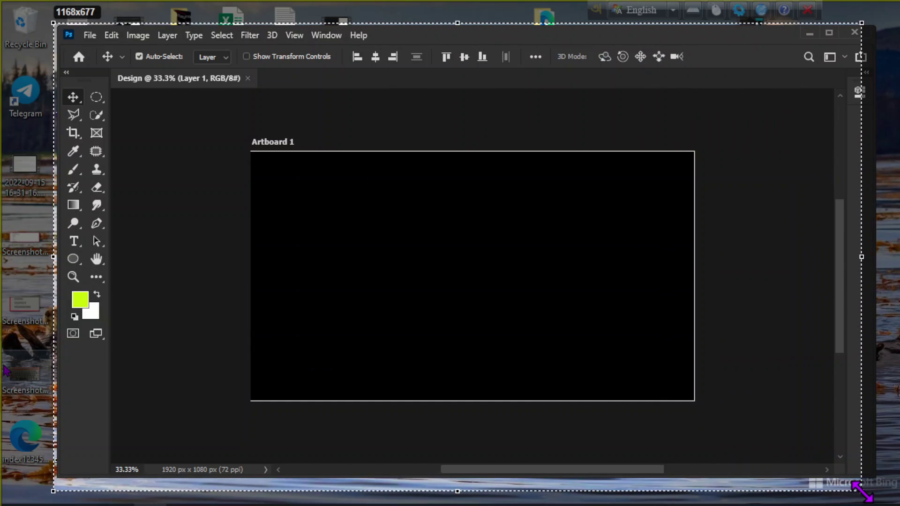
left_click_drag(860, 500, 862, 491)
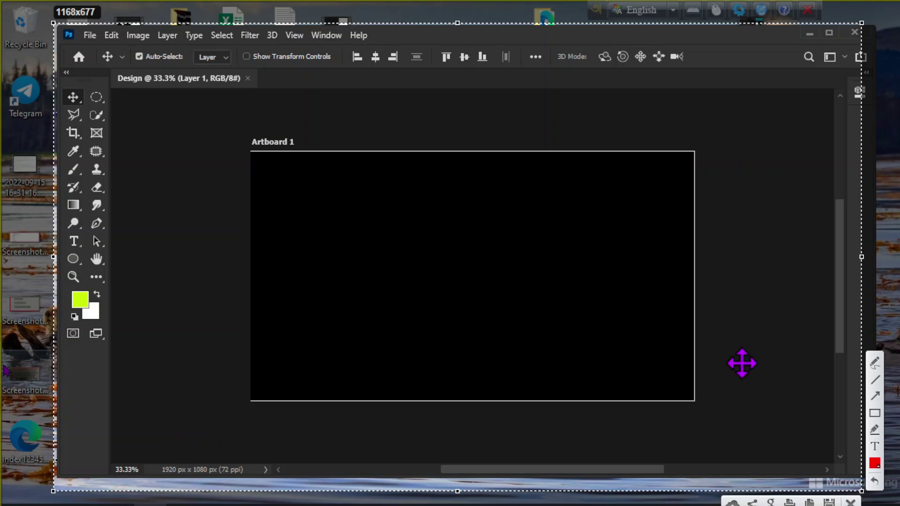
left_click(875, 363)
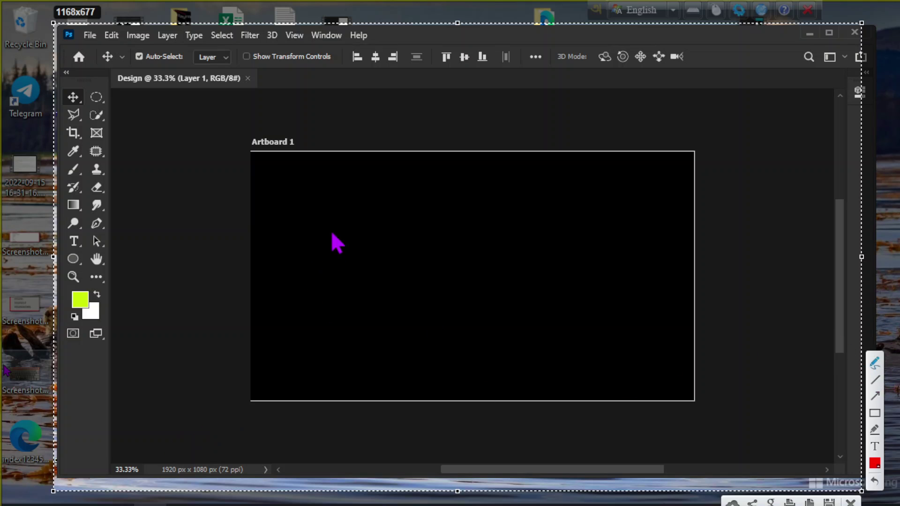
mouse_move(332, 219)
left_mouse_down()
mouse_move(349, 277)
mouse_move(386, 279)
mouse_move(378, 205)
left_mouse_up()
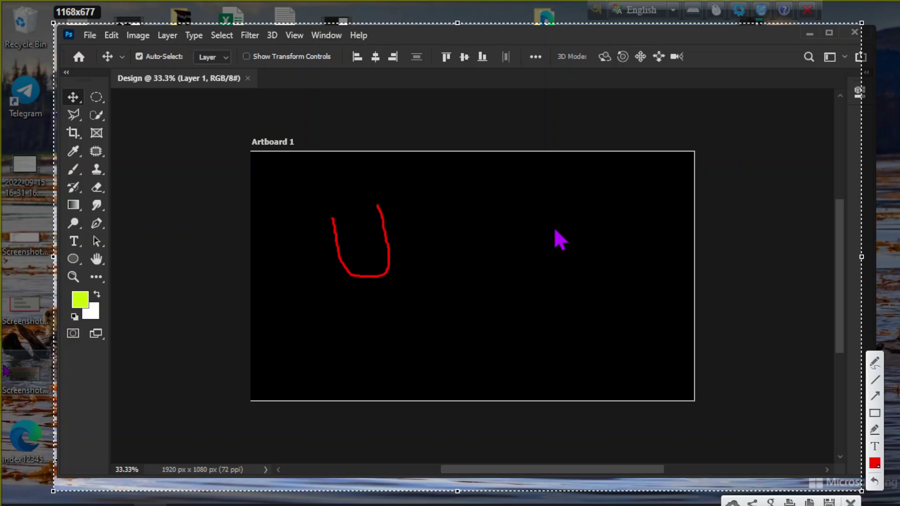
key("Escape")
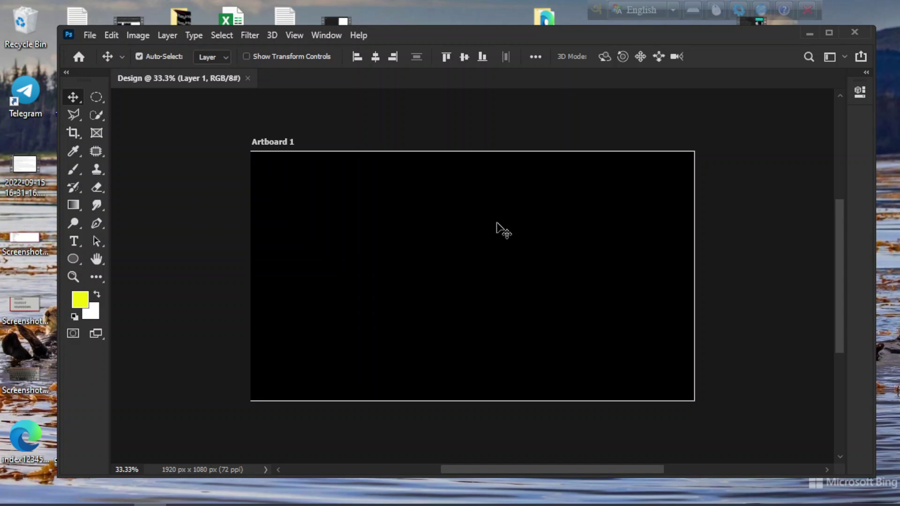
Make the Rectangle Tool the active shape tool, with its red fill ready.
key("u")
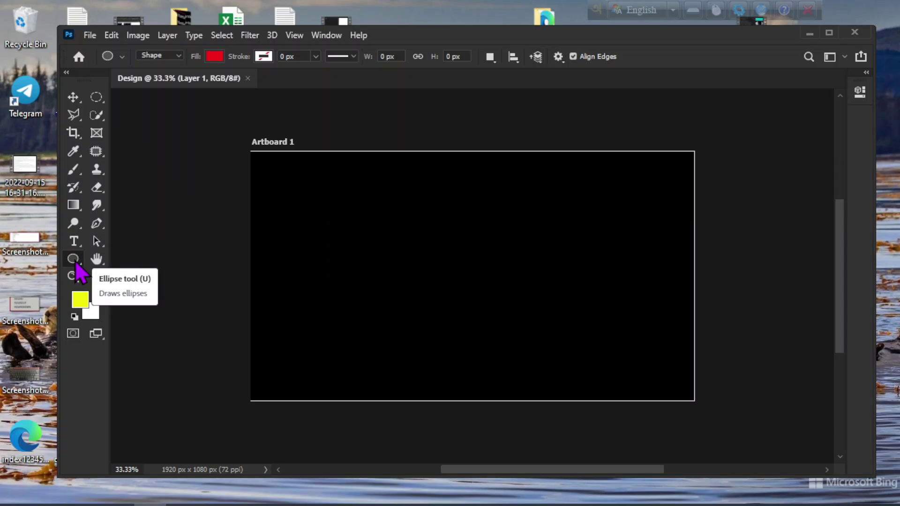
key("v")
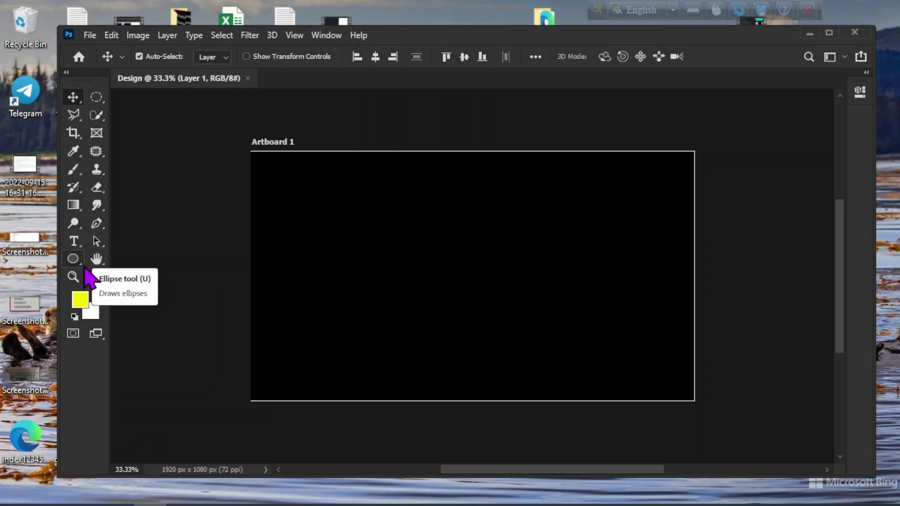
left_click(83, 265)
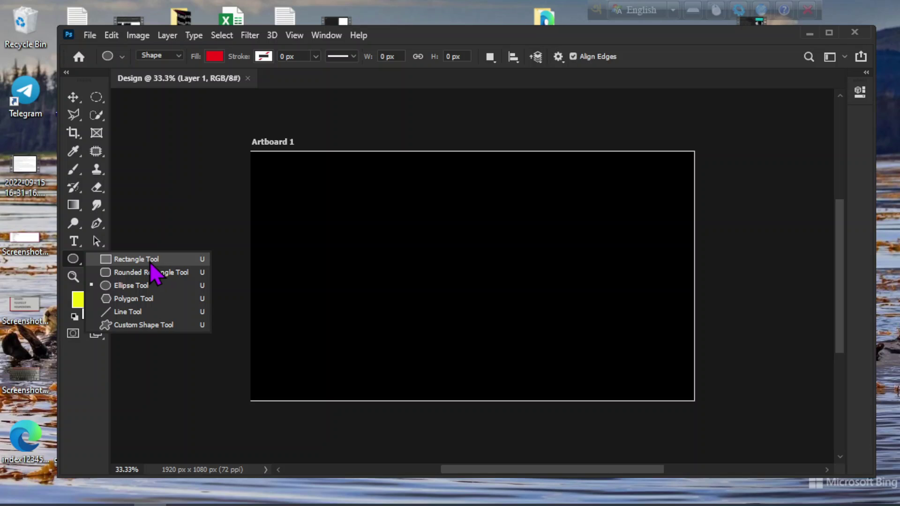
left_click(119, 259)
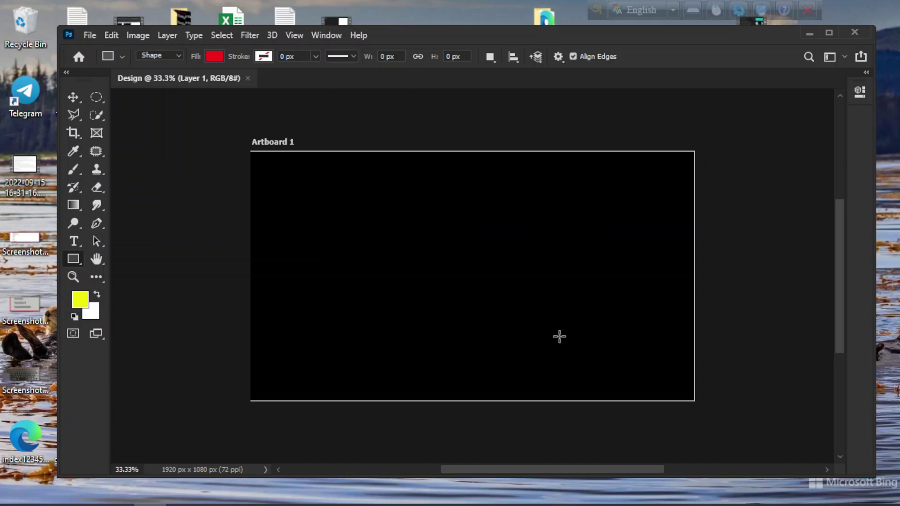
In Create Rectangle, set Width and Height to 150 px with From Center kept on.
left_click(435, 239)
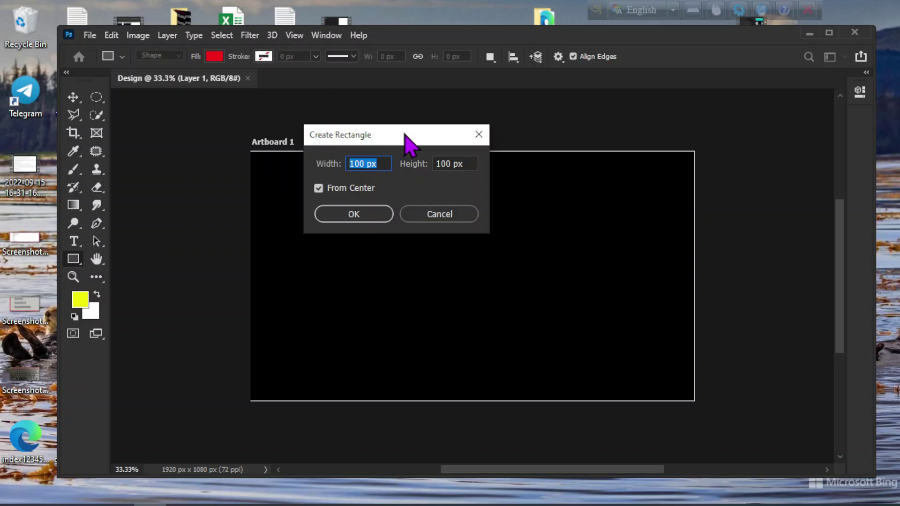
left_click_drag(415, 139, 463, 188)
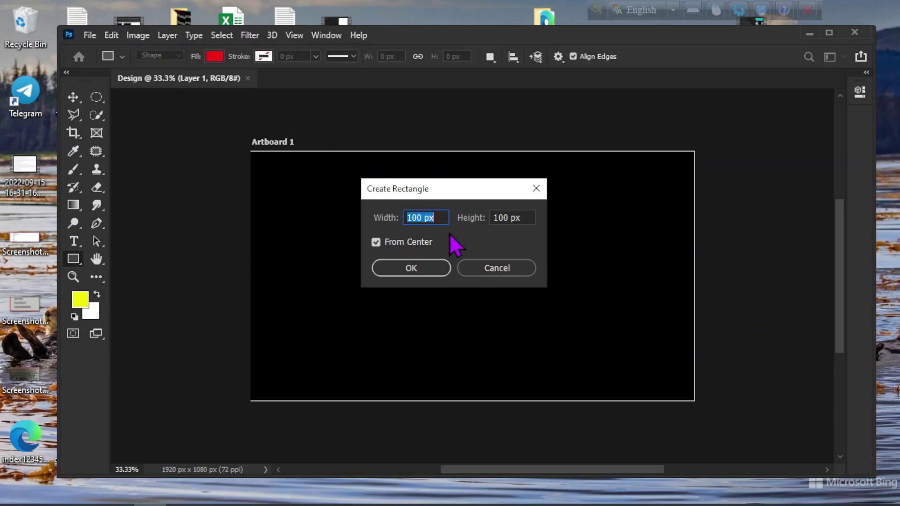
left_click(425, 218)
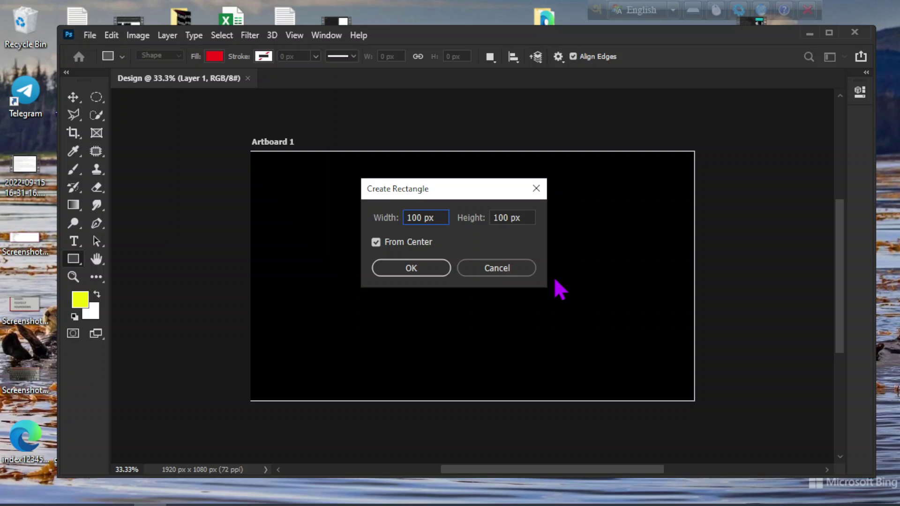
key("BackSpace")
type("1")
left_click(509, 218)
key("BackSpace")
key("BackSpace")
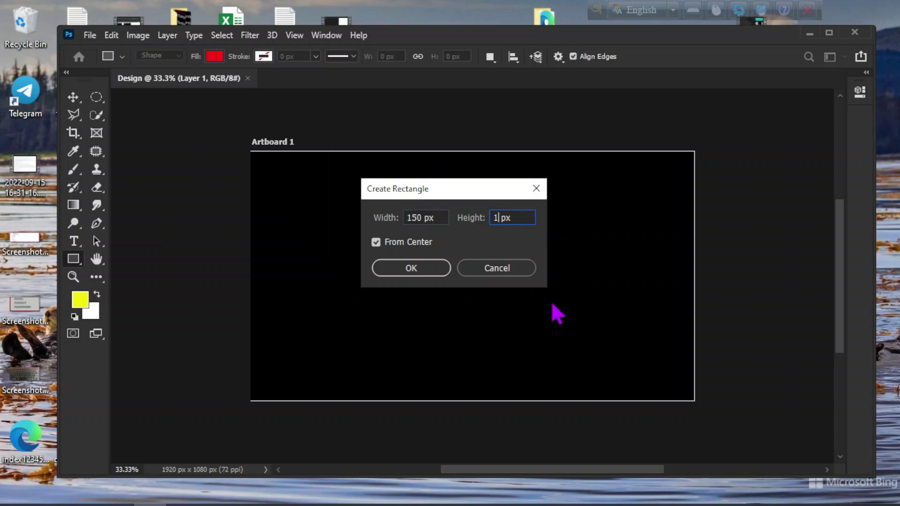
key("BackSpace")
type("150")
left_click(376, 243)
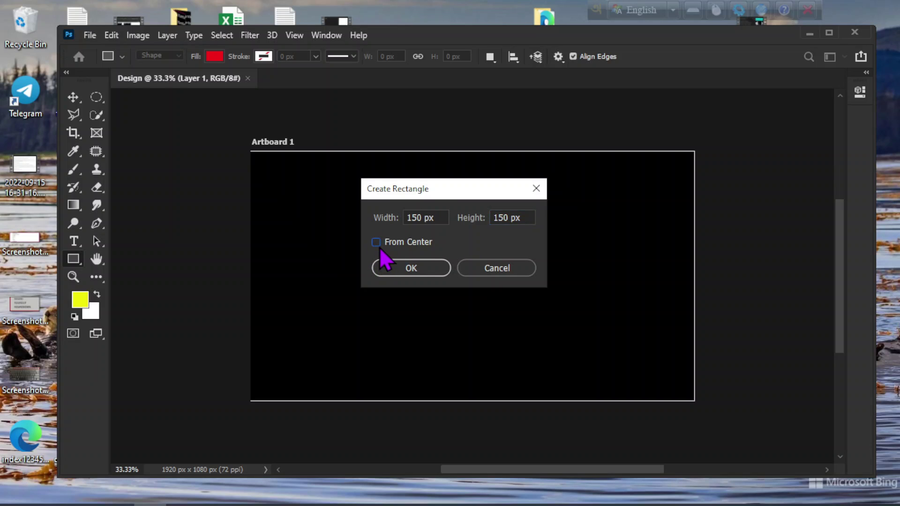
left_click(376, 242)
Create the 150 px red square, widen it to 250 px in floating Properties, and link W/H.
left_click(412, 265)
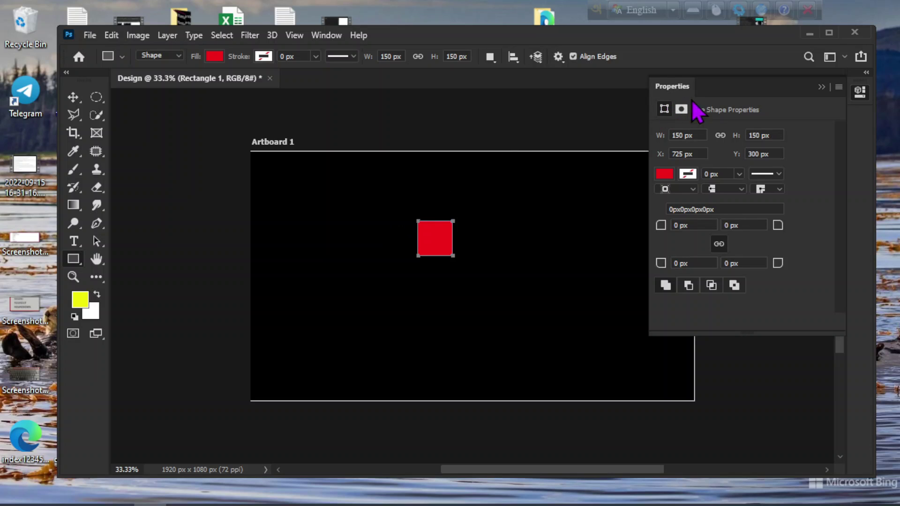
mouse_move(731, 86)
left_mouse_down()
mouse_move(623, 139)
mouse_move(515, 177)
mouse_move(679, 109)
mouse_move(703, 85)
left_mouse_up()
left_click(684, 135)
key("BackSpace")
key("BackSpace")
key("BackSpace")
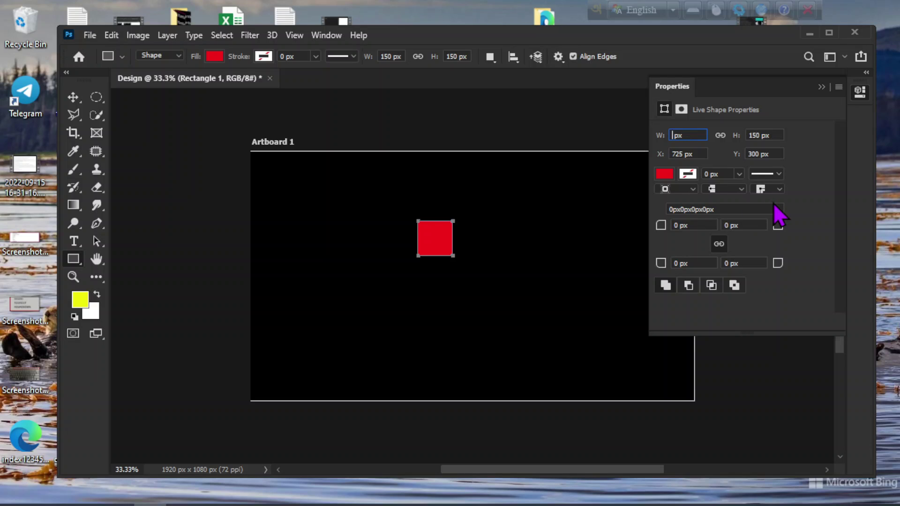
type("2")
type("50")
left_click(777, 135)
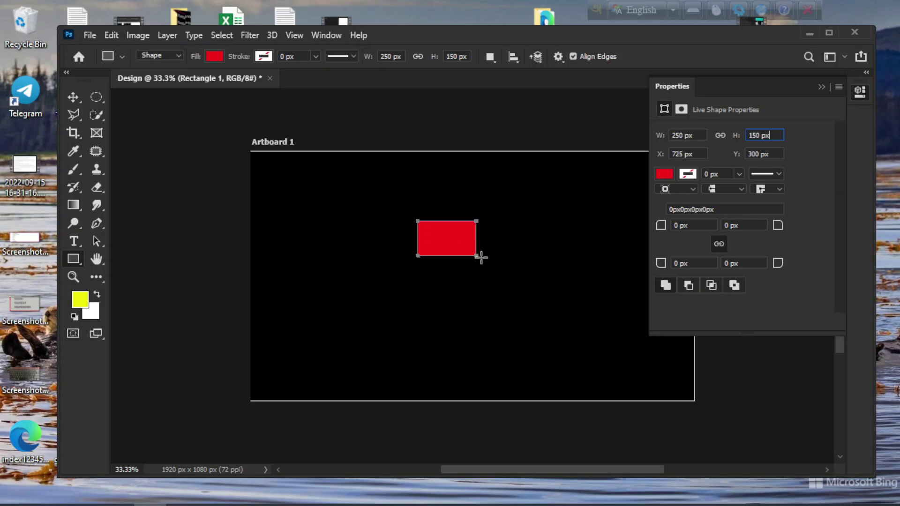
left_click(721, 135)
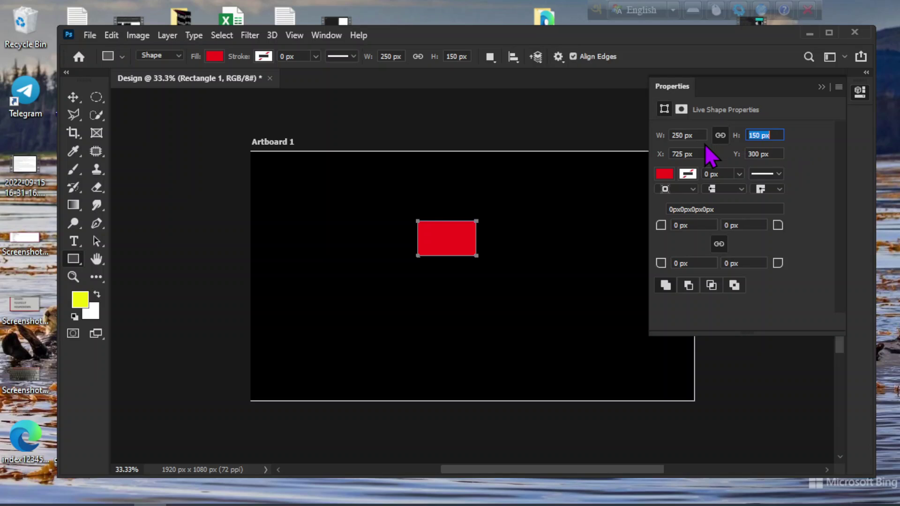
With W/H linked, set the height to 250 px, scaling the width proportionally.
left_click(762, 136)
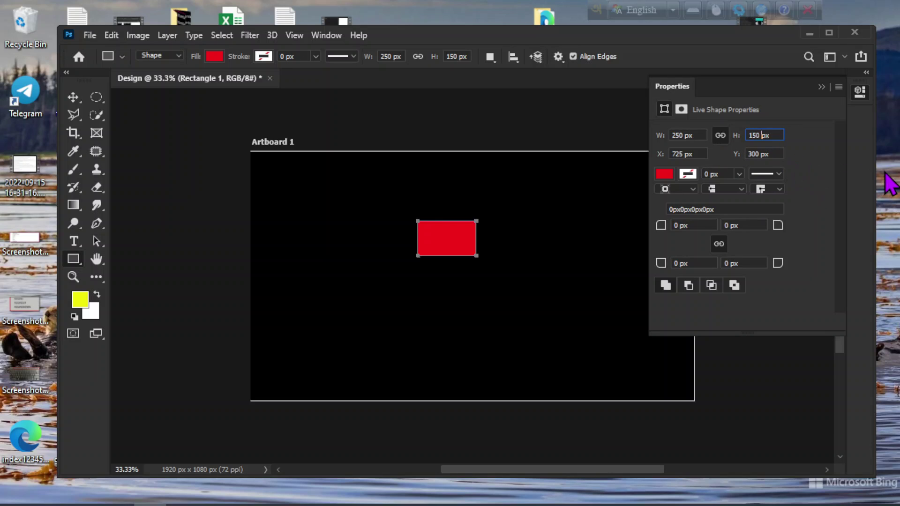
key("BackSpace")
key("BackSpace")
key("BackSpace")
key("BackSpace")
type("25")
type("0")
key("Return")
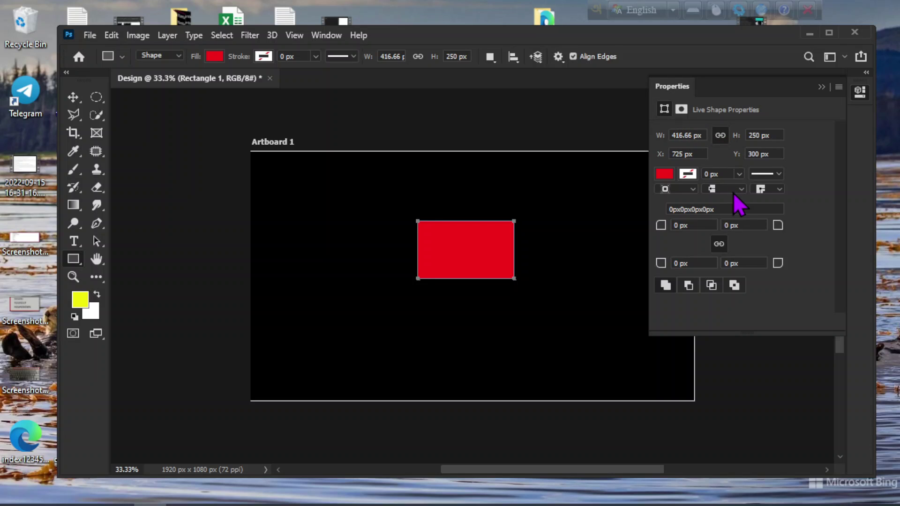
Keep the W/H link on and set the width to 500 px.
left_click(721, 137)
left_click(720, 135)
left_click_drag(702, 135, 660, 139)
type("5")
type("00")
key("Return")
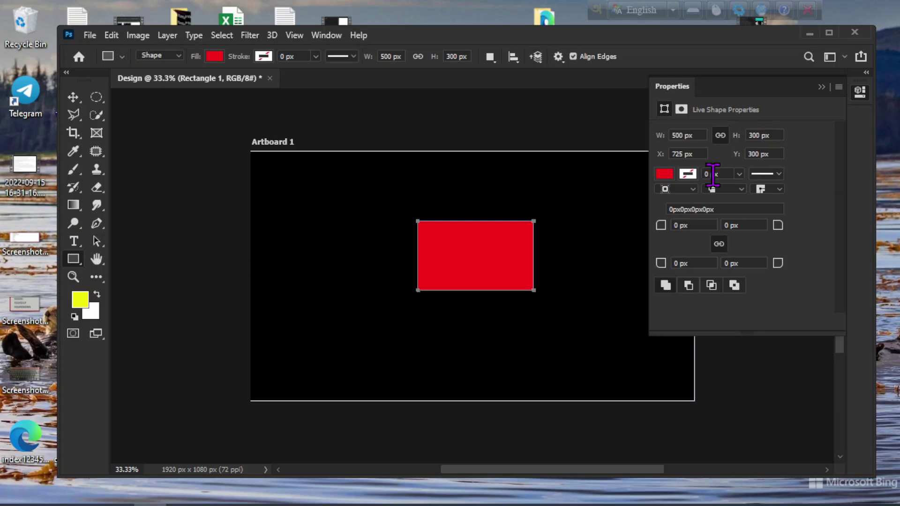
Set the height to 500 px, scaling the rectangle to 833.33×500 px.
left_click(755, 136)
key("BackSpace")
key("BackSpace")
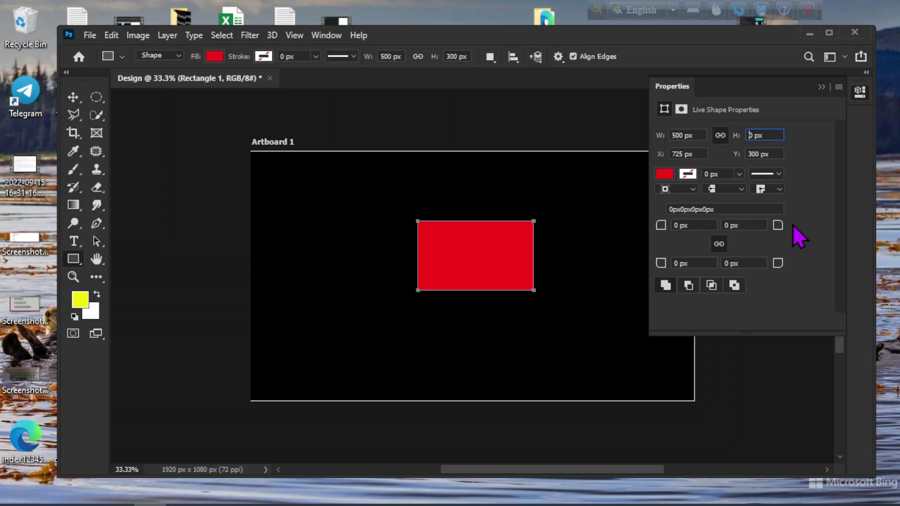
type("5")
type("00")
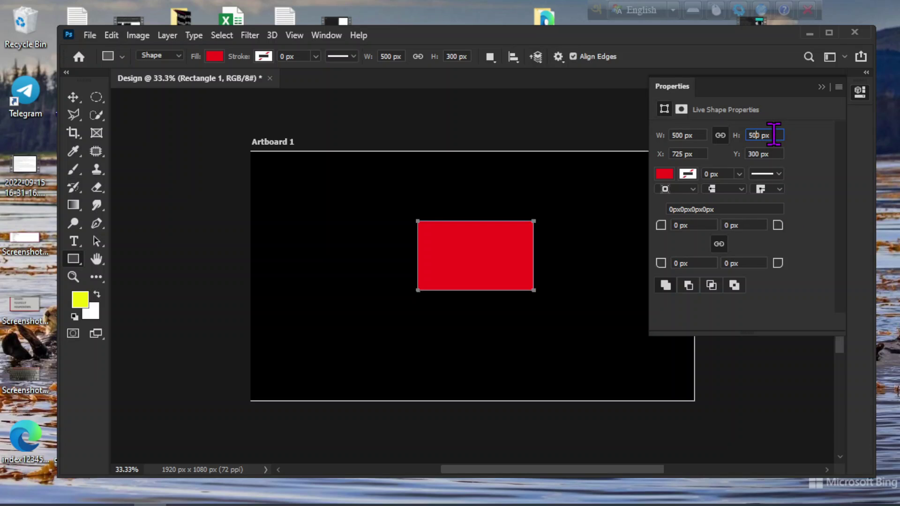
left_click(774, 135)
key("Return")
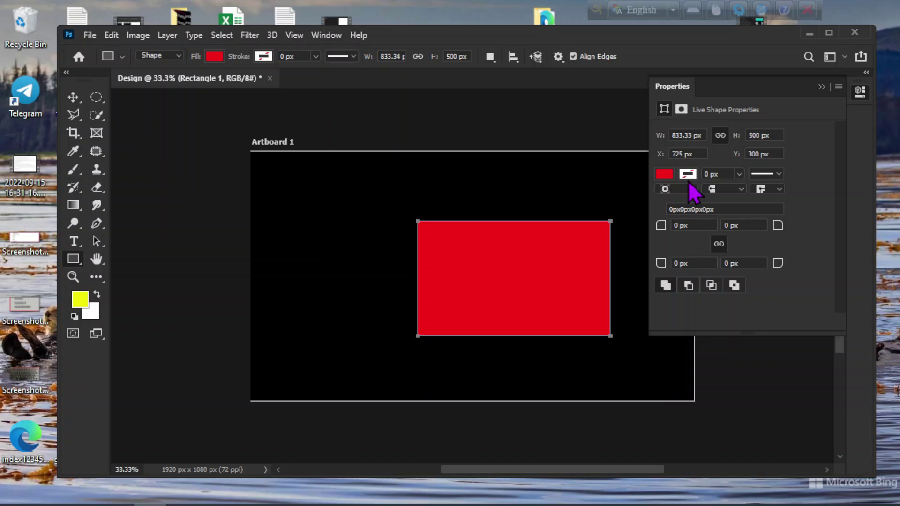
Position the rectangle at Y 500 px and X 905 px.
left_click(753, 153)
key("BackSpace")
type("5")
key("Return")
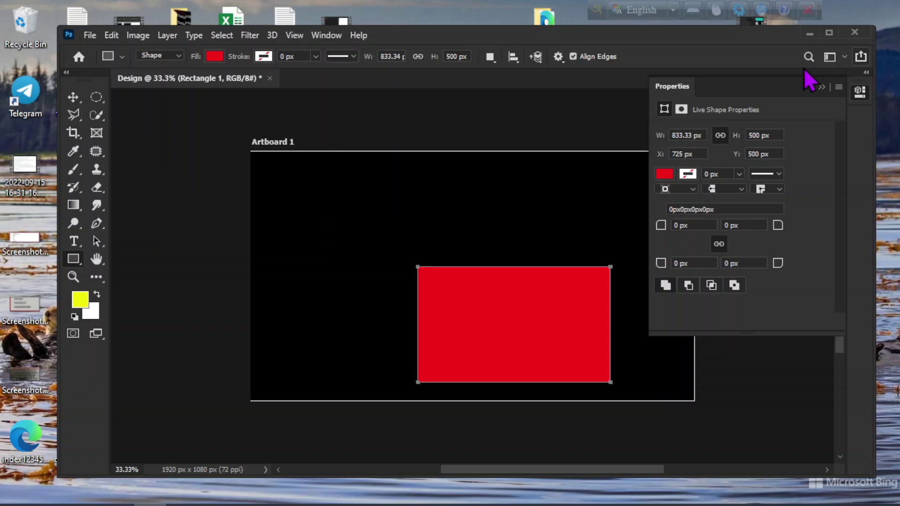
left_click(679, 154)
key("BackSpace")
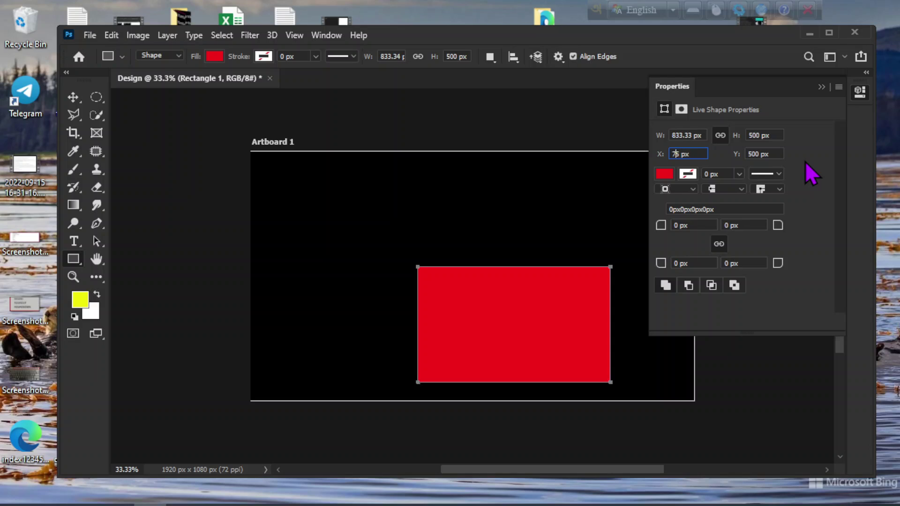
key("BackSpace")
type("9")
type("0")
key("Return")
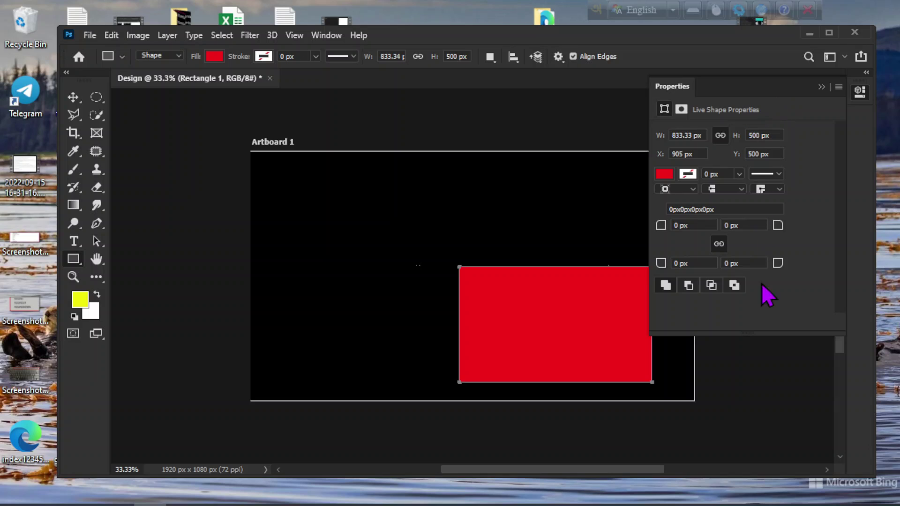
Enter 600900 for Y, triggering the warning that clamps Y to 32000 px.
left_click(753, 150)
key("Delete")
type("600")
type("9")
type("00")
key("Return")
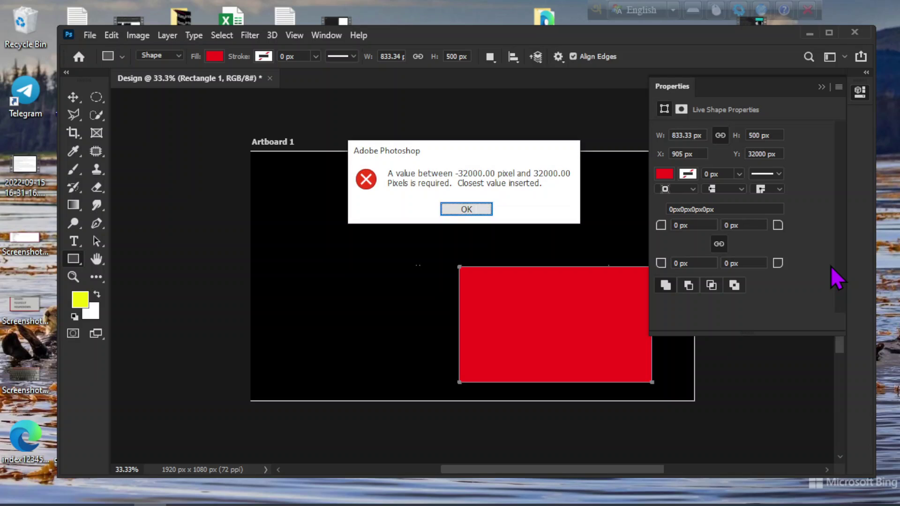
Dismiss the out-of-range warning and reset Y from 32000 to 900 px.
left_click(471, 210)
left_click(770, 154)
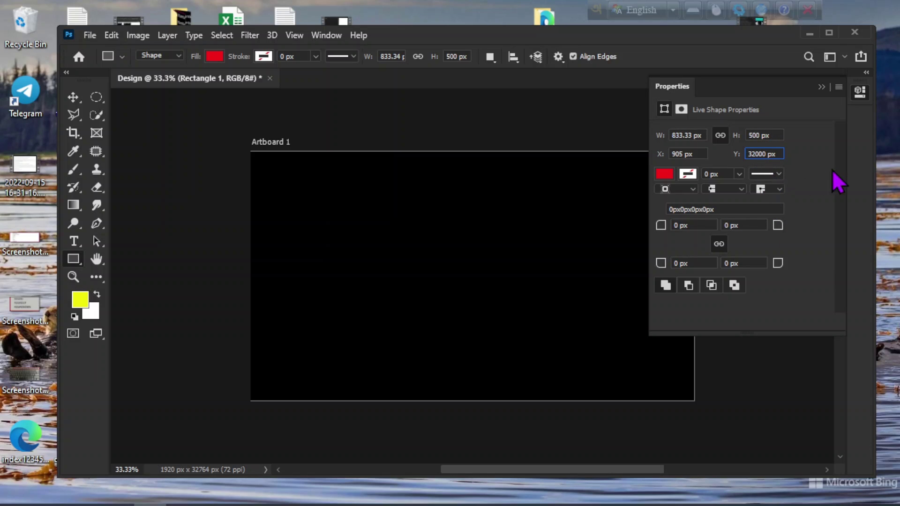
key("BackSpace")
key("BackSpace")
key("BackSpace")
key("BackSpace")
key("BackSpace")
type("900")
key("Return")
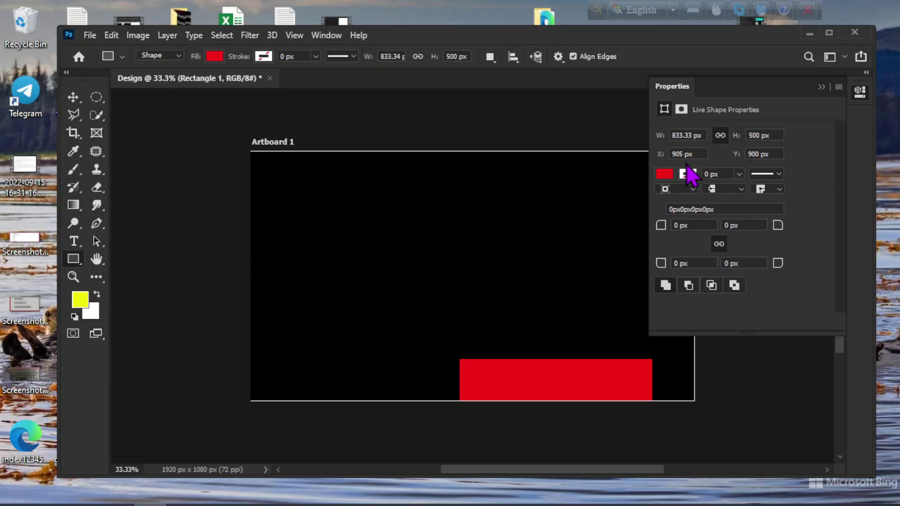
Move the rectangle to X 405 px and Y 100 px.
left_click(674, 154)
key("BackSpace")
type("4")
key("Return")
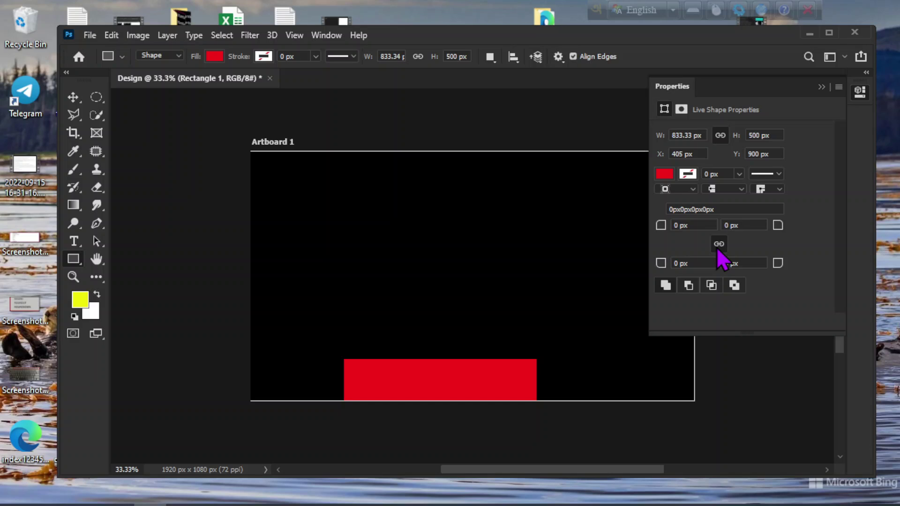
left_click(753, 154)
key("BackSpace")
key("BackSpace")
type("10")
key("Return")
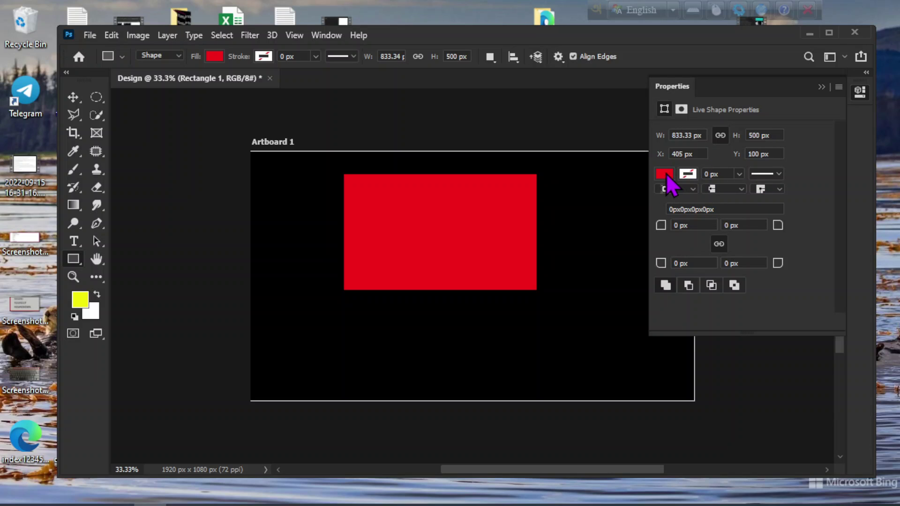
Try blue, white, salmon and crimson fills from Recently Used Colors, settling on orange-red.
left_click(665, 174)
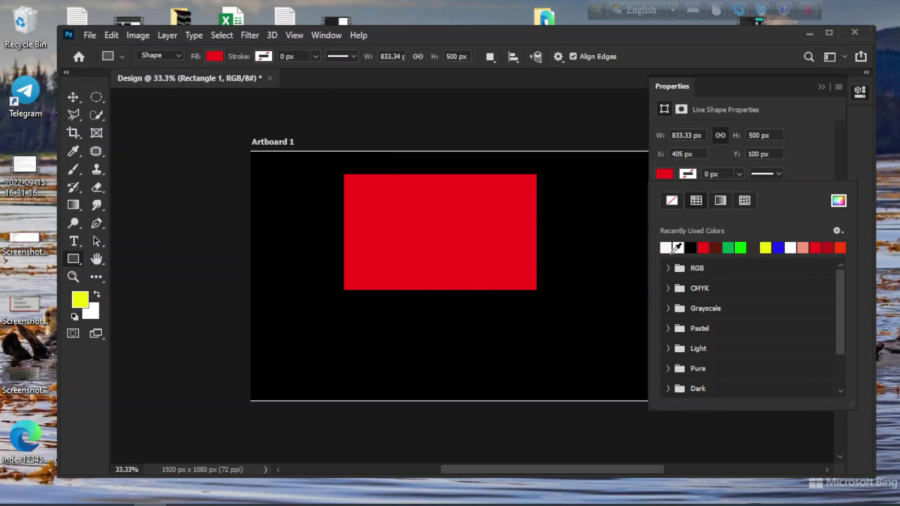
left_click(780, 247)
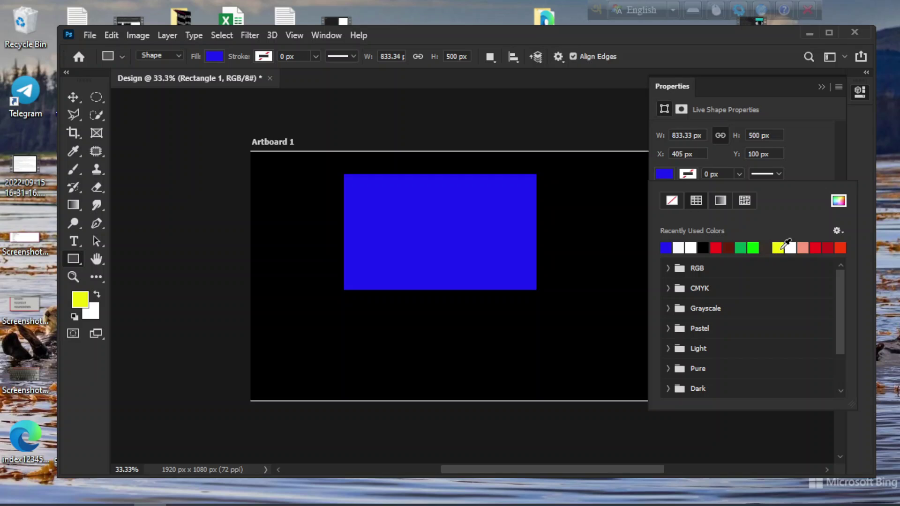
left_click(791, 247)
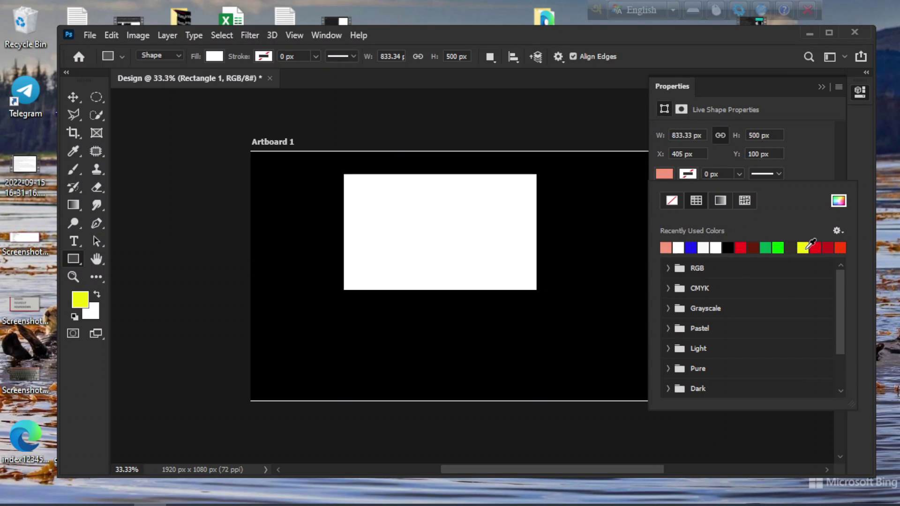
left_click(816, 247)
left_click(828, 247)
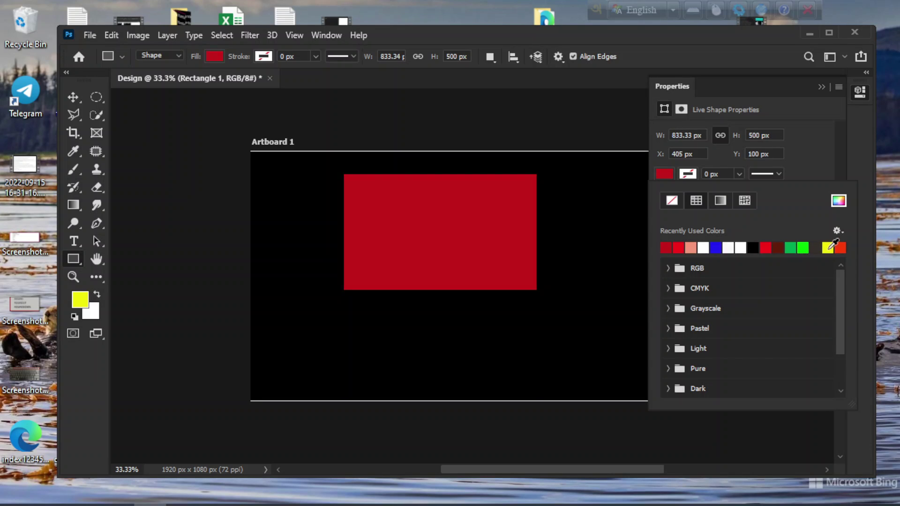
left_click(841, 247)
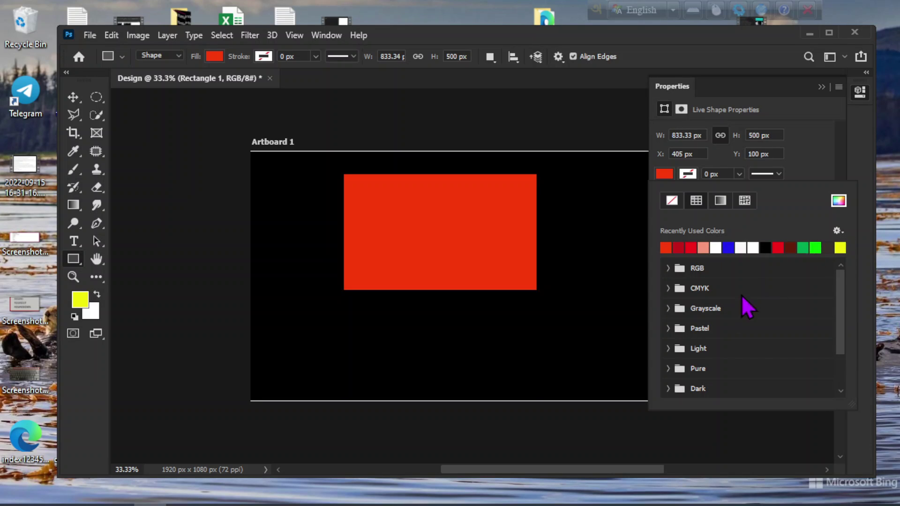
left_click(670, 268)
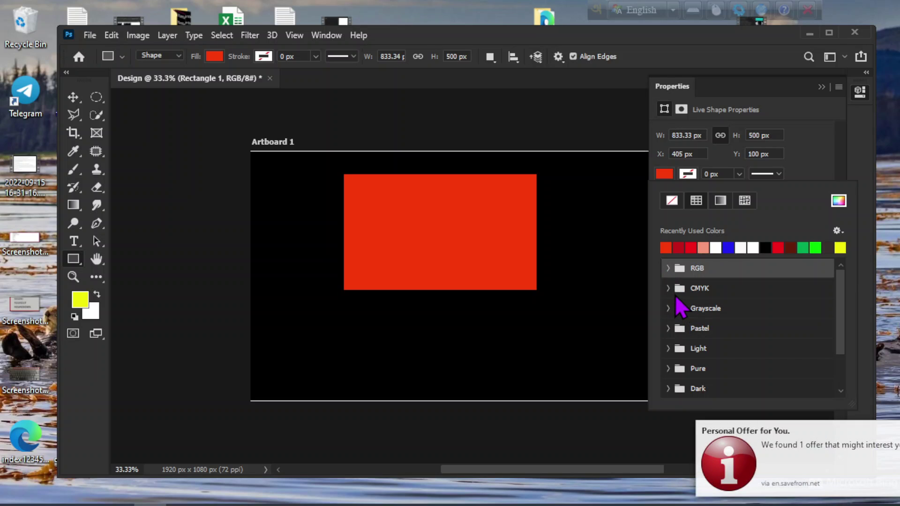
Fill the rectangle with pure blue from the RGB swatches and expand the CMYK and Grayscale groups.
left_click(669, 268)
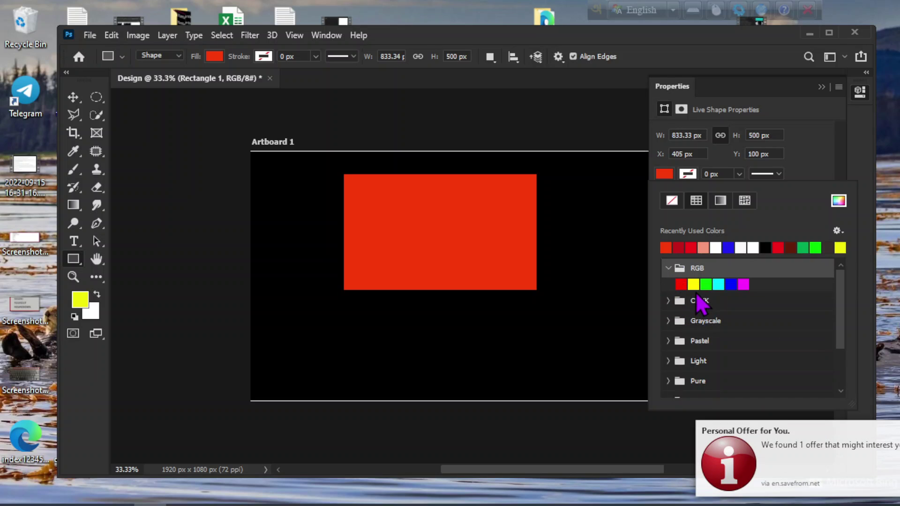
left_click(731, 285)
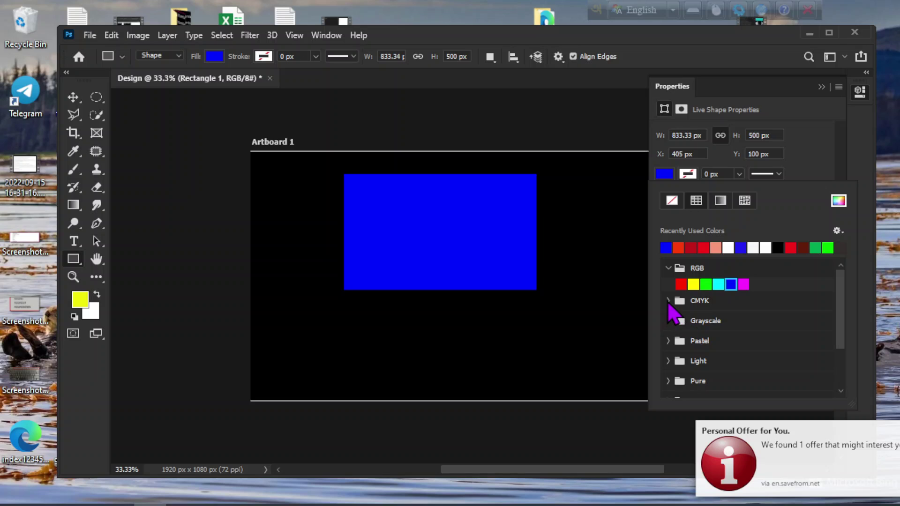
left_click(669, 301)
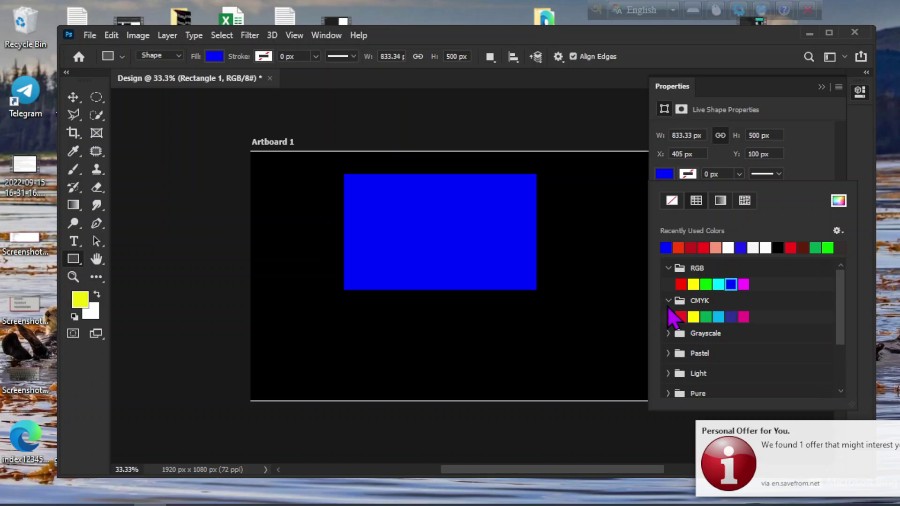
left_click(669, 334)
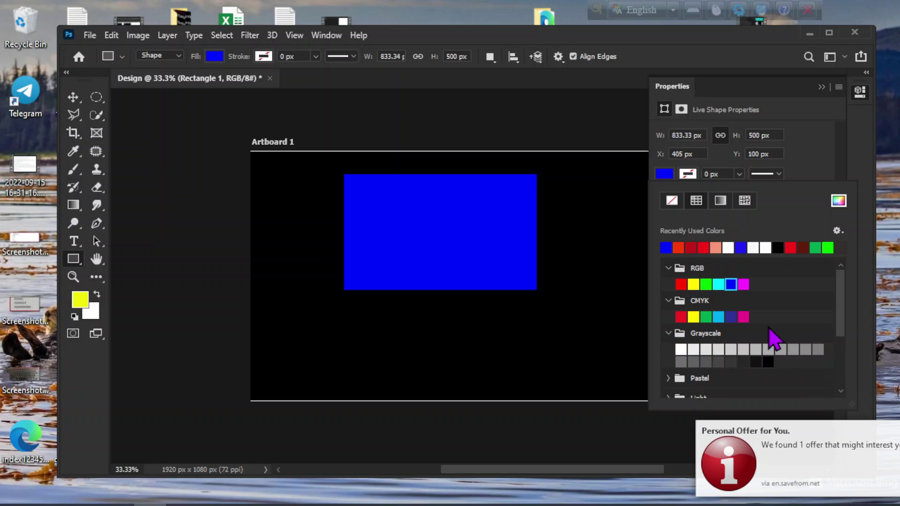
scroll(768, 347, "down", 1)
Expand the Pastel, Light, Pure, Dark and Pale swatch groups to browse them.
left_click(669, 357)
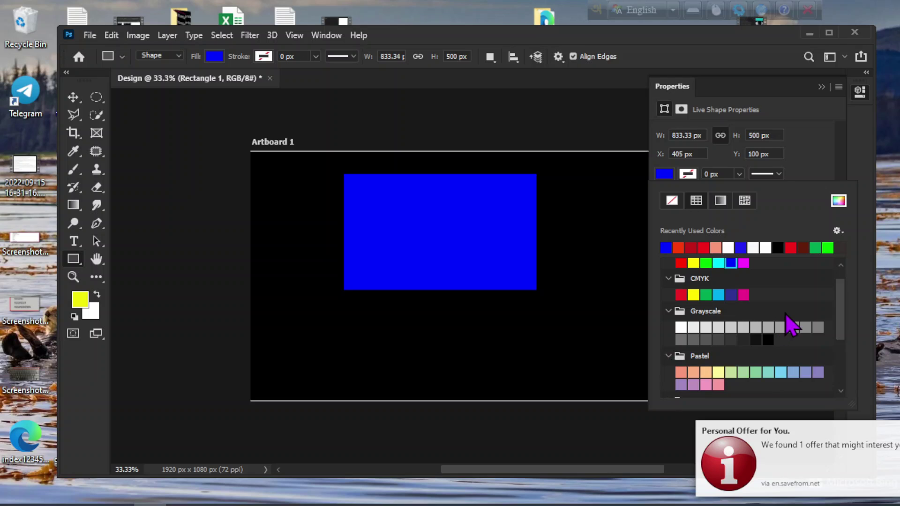
scroll(792, 326, "down", 2)
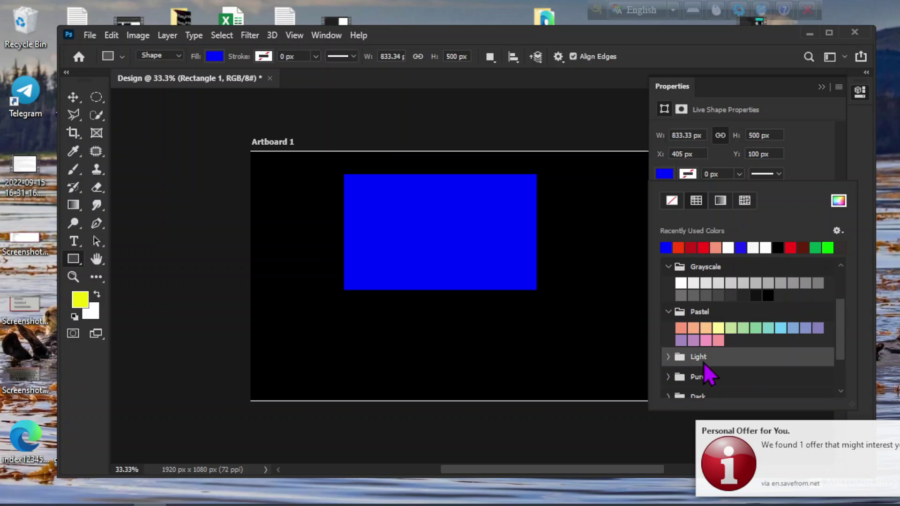
scroll(710, 370, "down", 2)
left_click(670, 324)
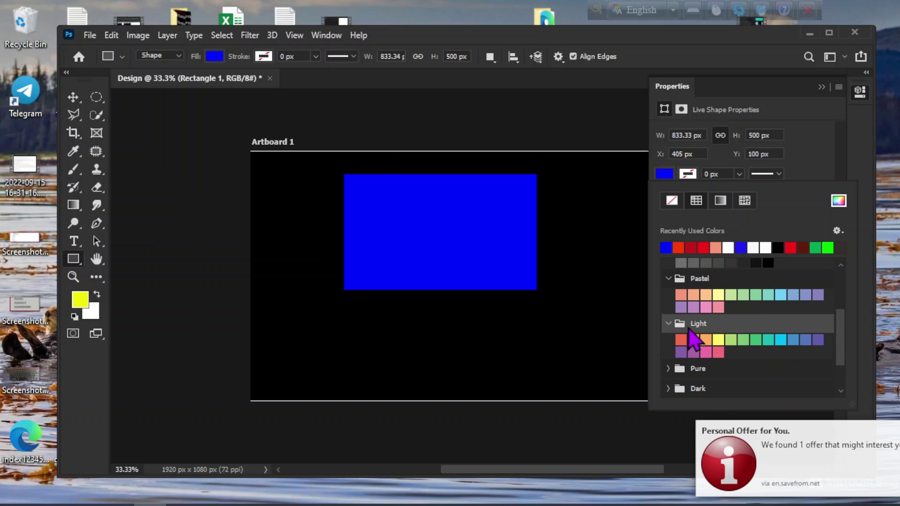
scroll(685, 352, "down", 1)
scroll(694, 354, "down", 1)
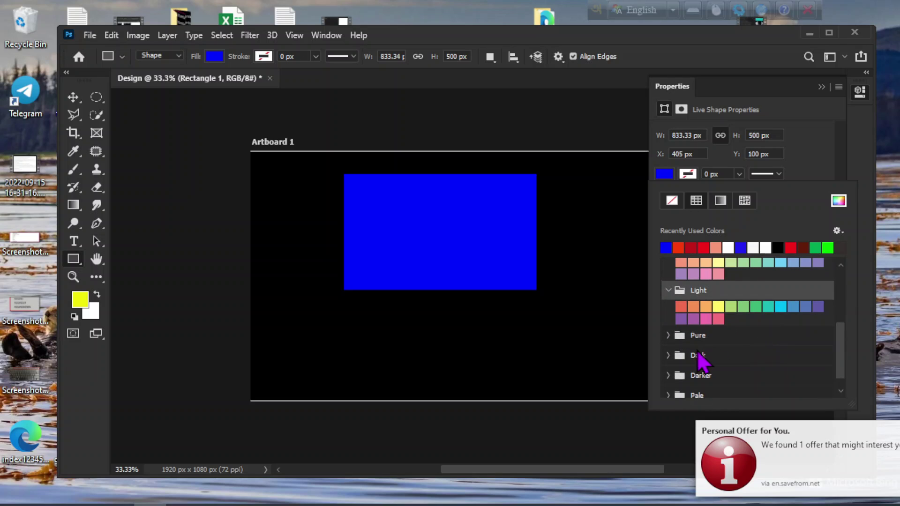
left_click(669, 336)
scroll(797, 354, "down", 2)
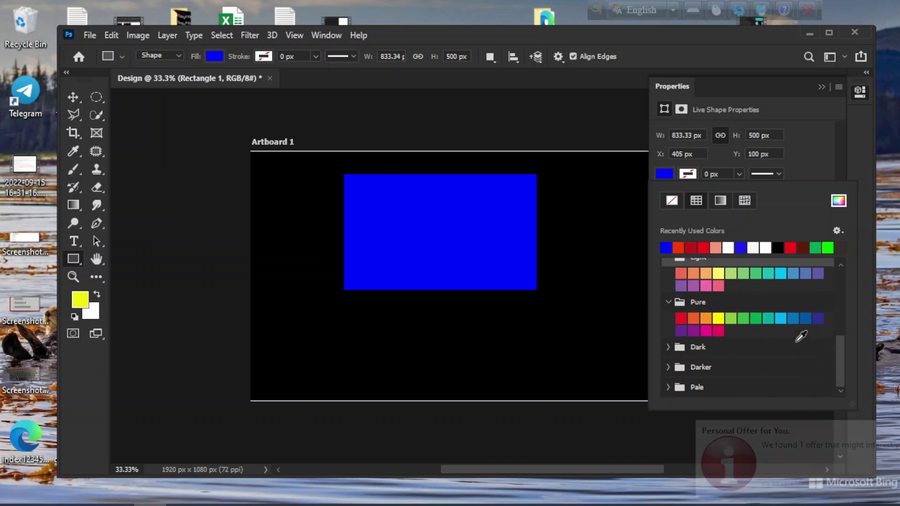
left_click(668, 336)
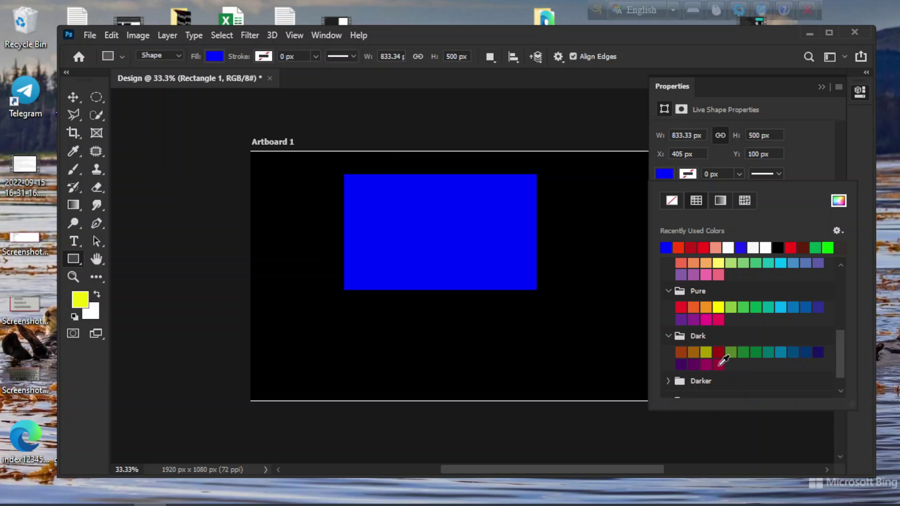
scroll(724, 360, "down", 1)
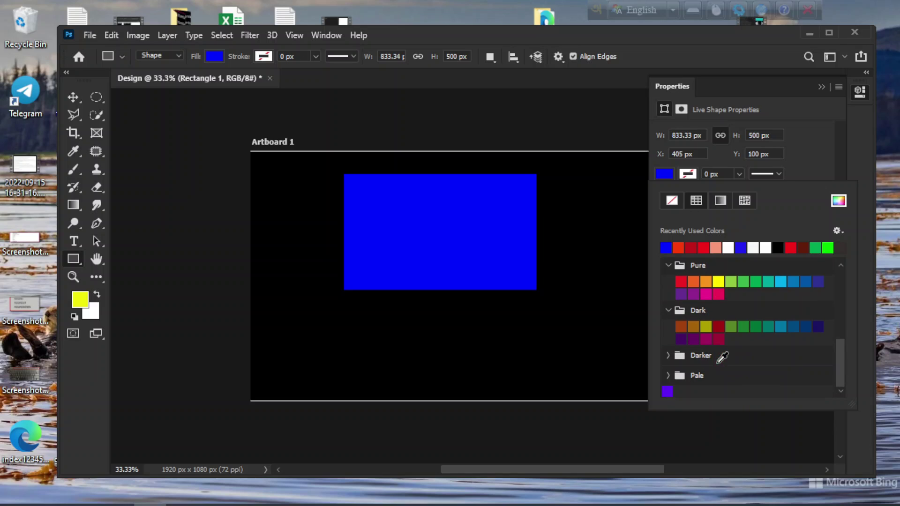
left_click(669, 375)
scroll(797, 382, "down", 1)
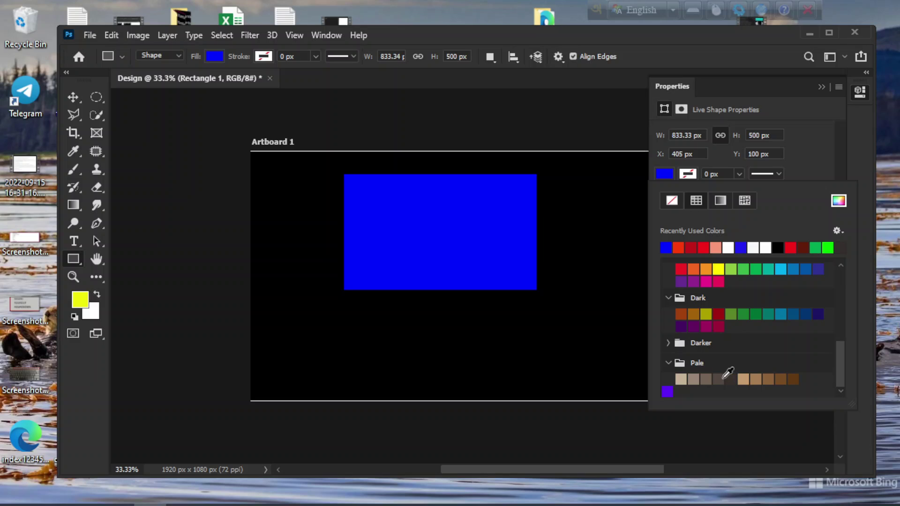
Try brown-grey and darker Pale swatches, ending on a dark brown fill, then show stroke colours.
left_click(718, 378)
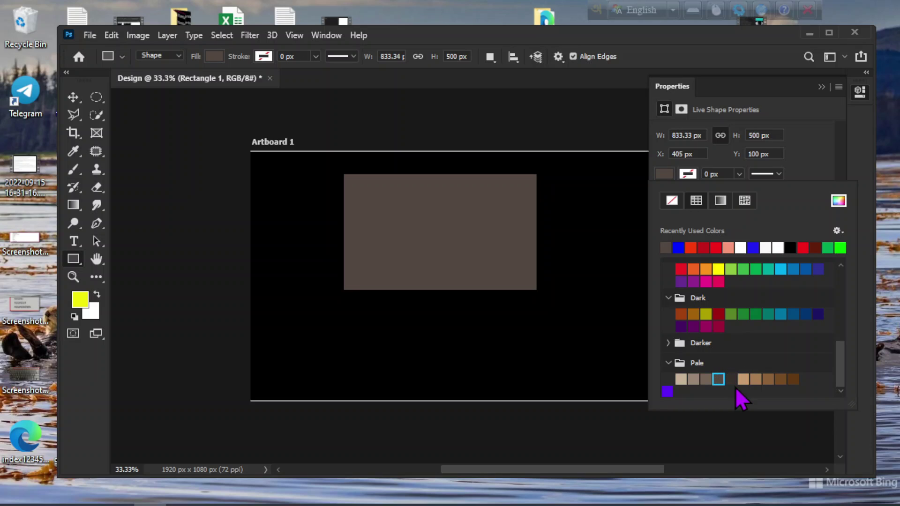
left_click(731, 379)
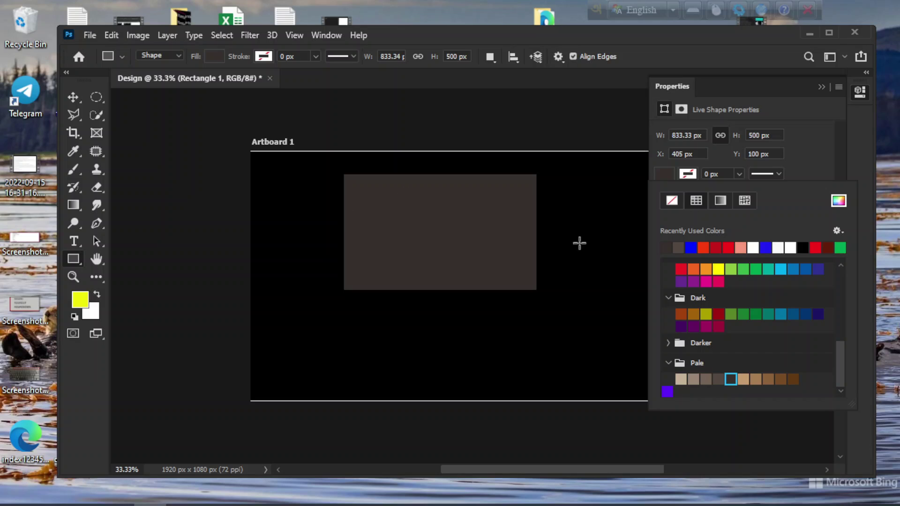
left_click(794, 379)
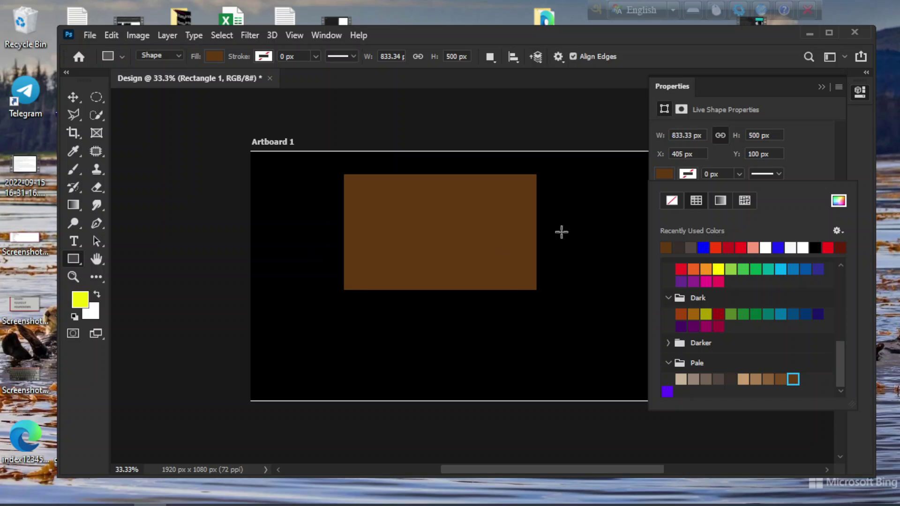
left_click(689, 174)
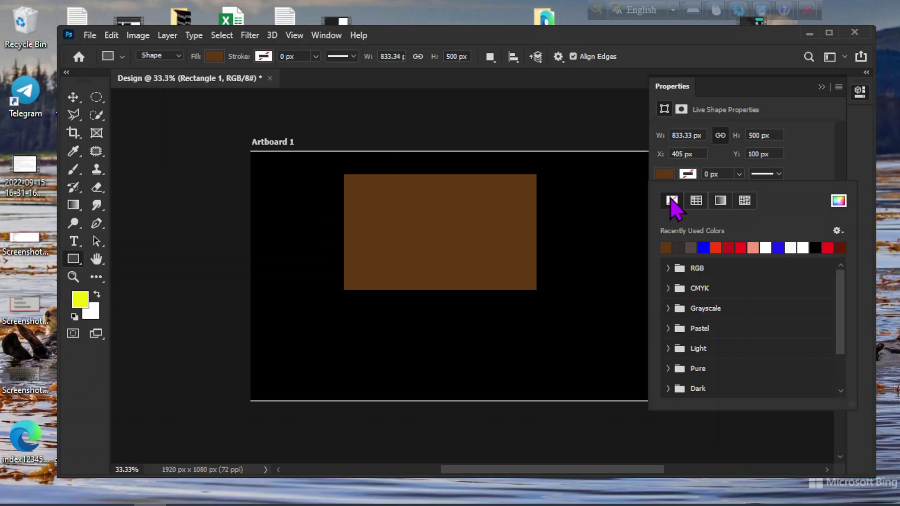
Set the rectangle's stroke width to 15.33 px with the width slider.
left_click(692, 178)
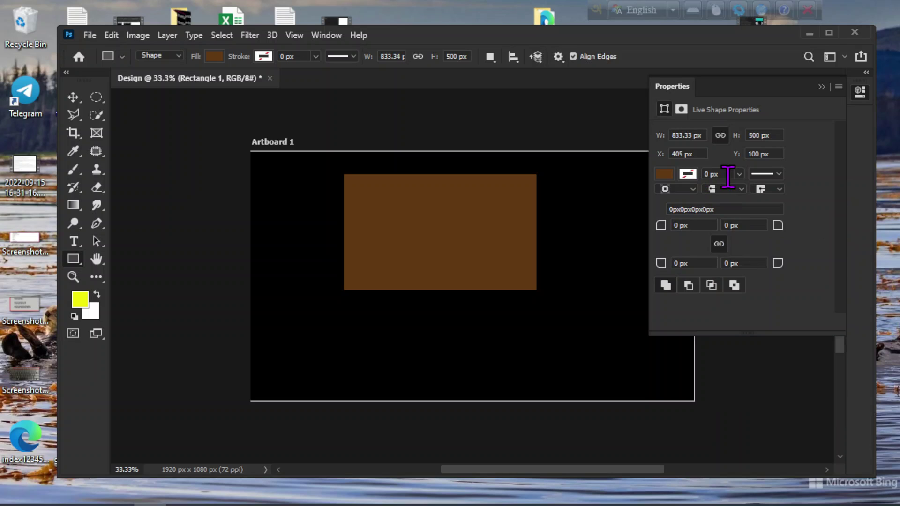
left_click(694, 175)
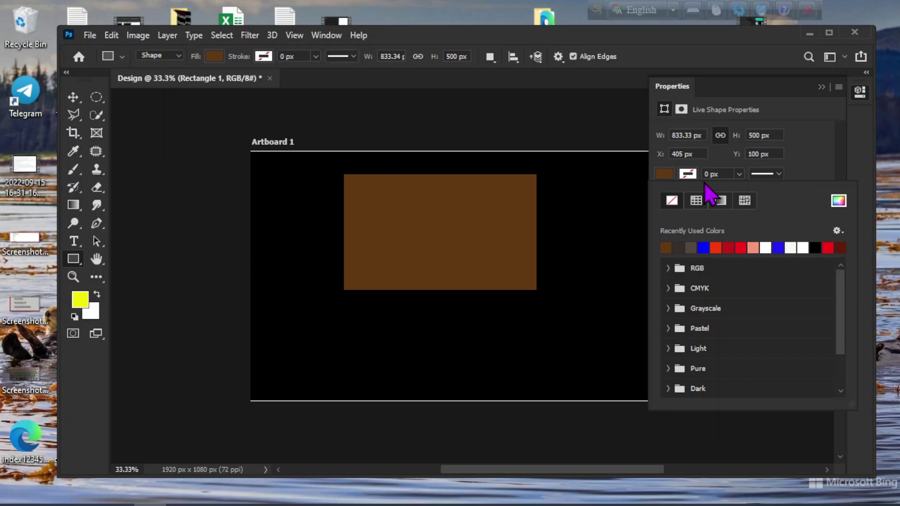
left_click(740, 175)
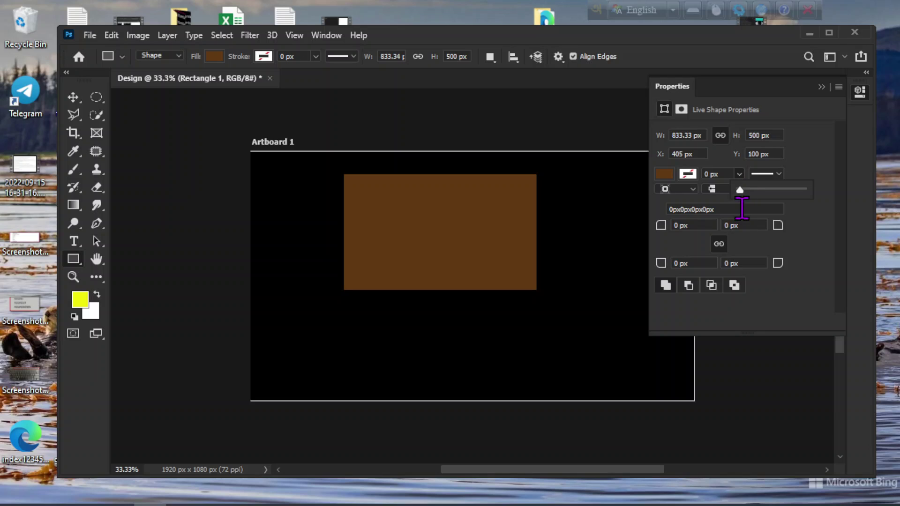
mouse_move(745, 190)
left_click_drag(747, 193, 767, 198)
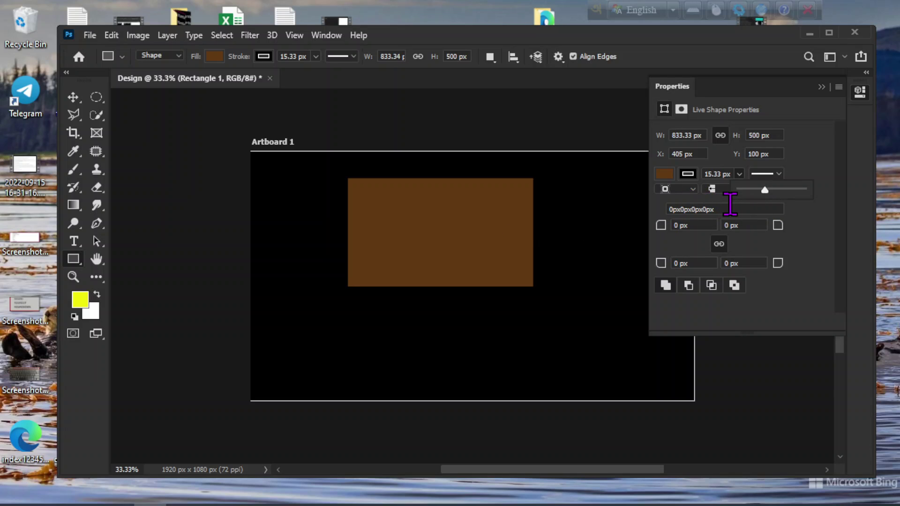
Make the rectangle's stroke red and dashed, with dash 4 and gap 2.
left_click(689, 175)
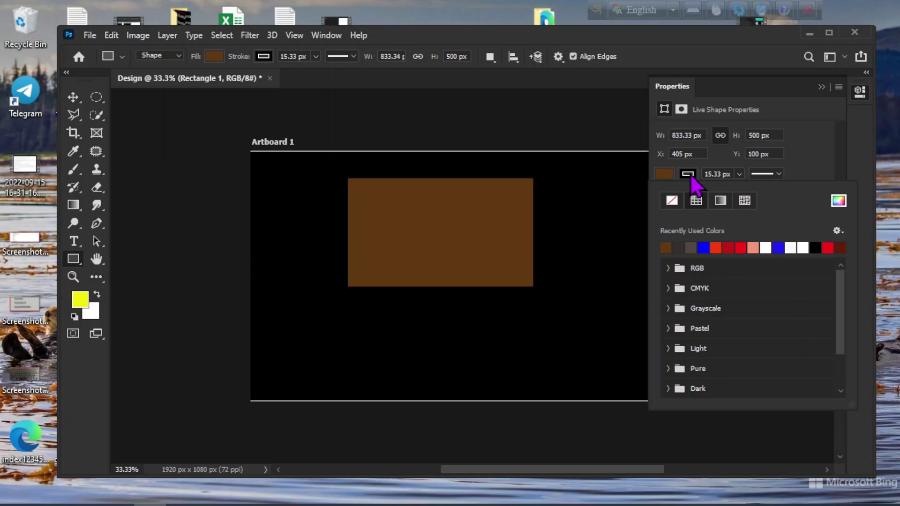
left_click(745, 248)
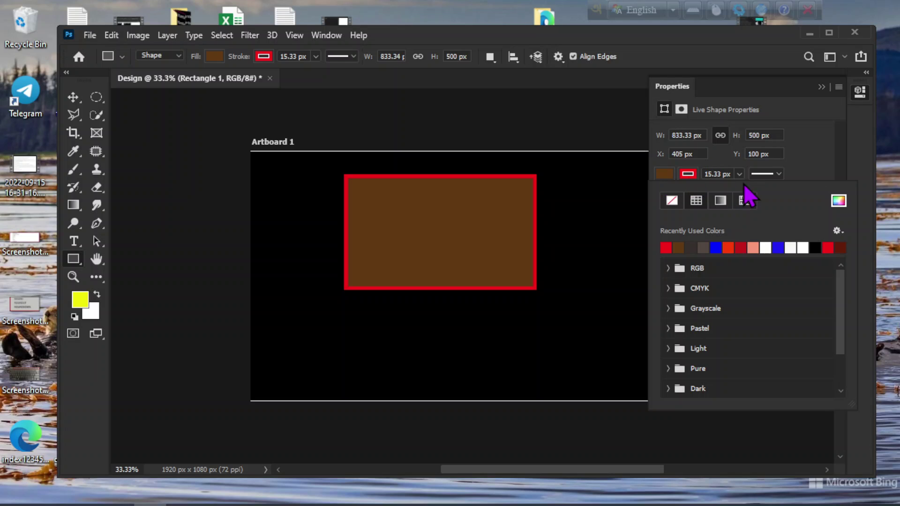
left_click(778, 173)
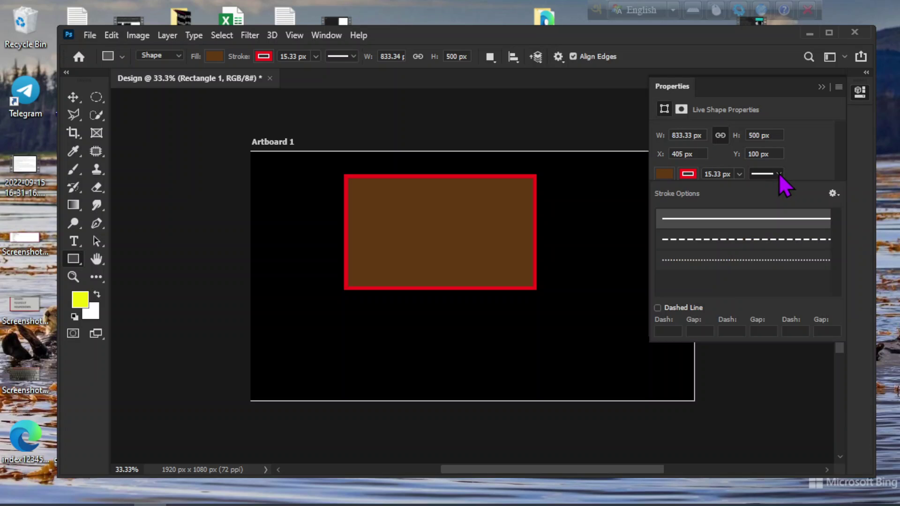
left_click(723, 242)
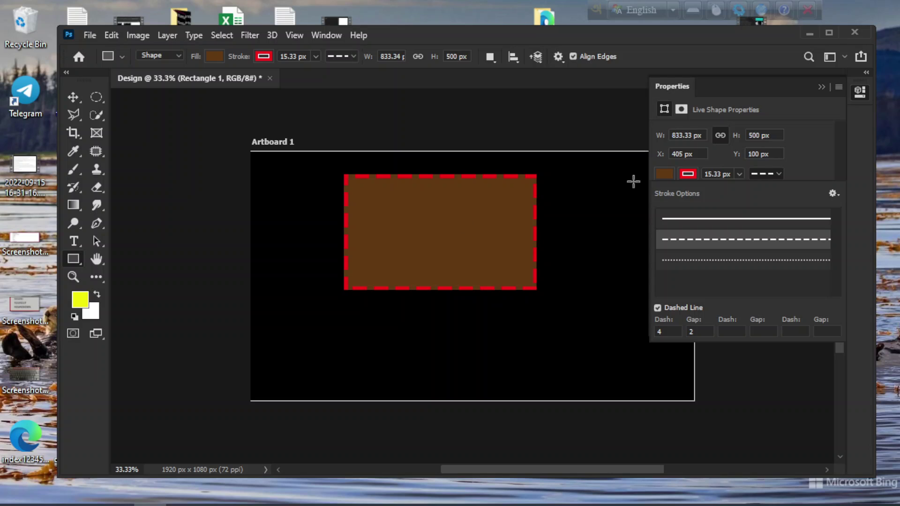
left_click(665, 175)
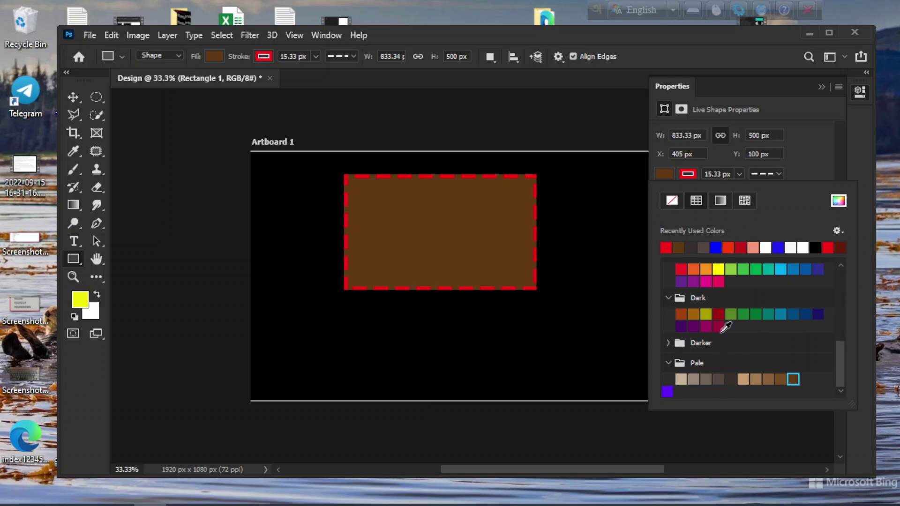
Refill the rectangle blue and, after trying a dotted style, make the red stroke solid.
left_click(780, 247)
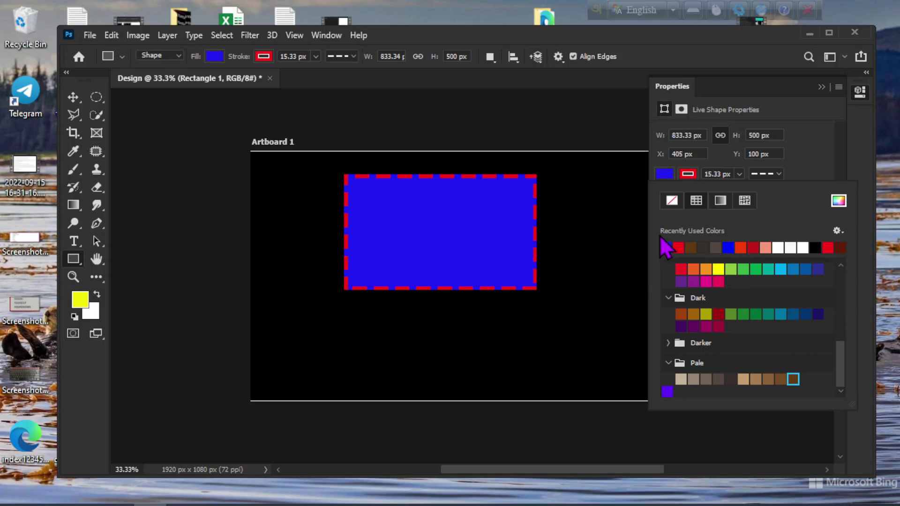
left_click(779, 174)
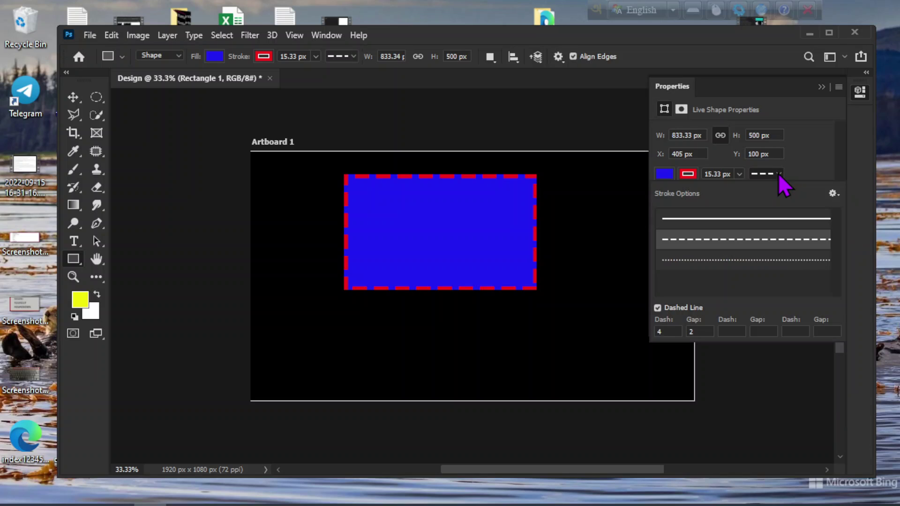
left_click(758, 226)
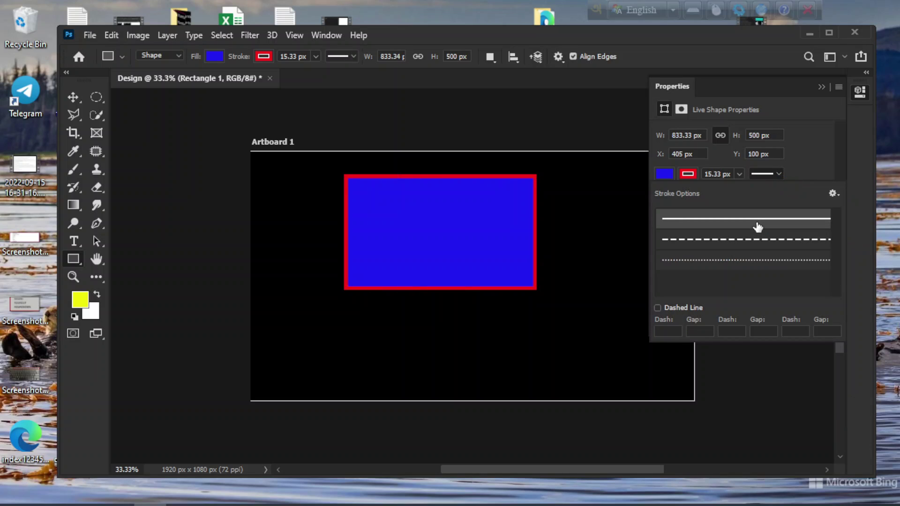
left_click(738, 262)
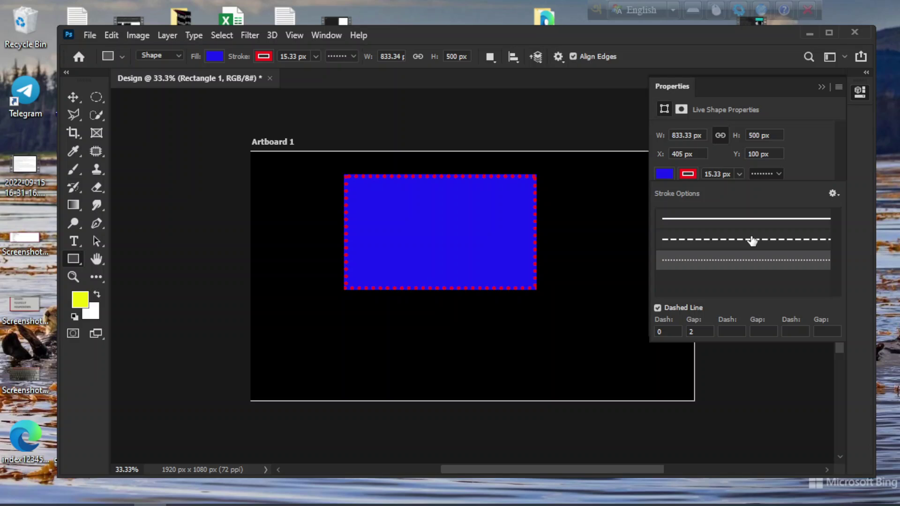
left_click(722, 223)
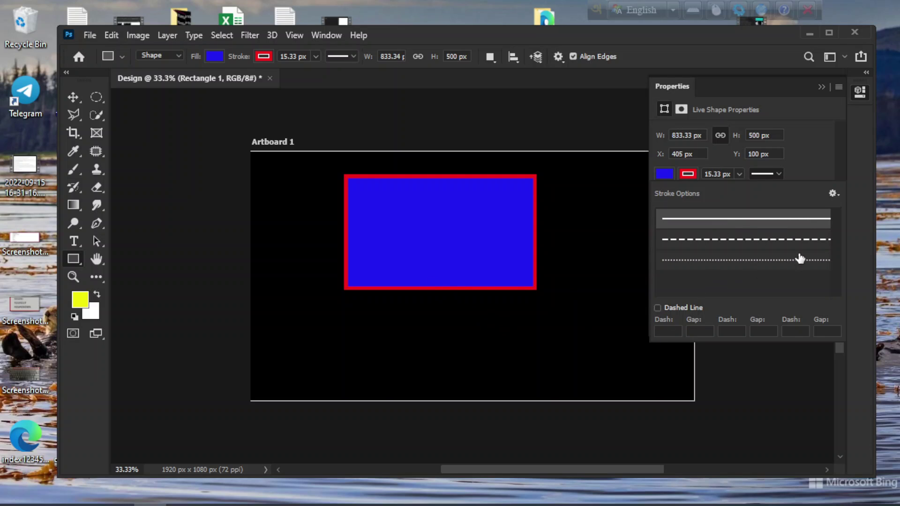
Undock the Live Shape Properties panel and float it over the workspace beside the artboard.
mouse_move(759, 86)
left_mouse_down()
mouse_move(620, 93)
mouse_move(667, 85)
left_mouse_up()
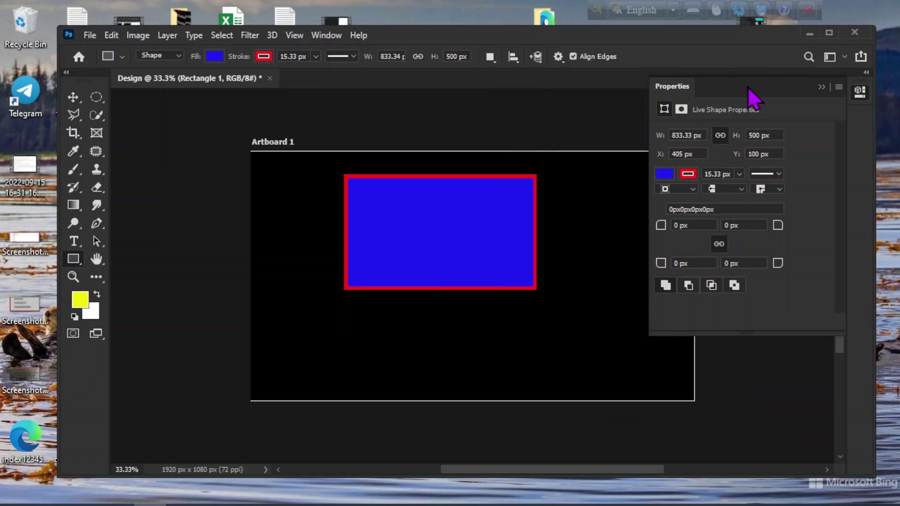
left_click_drag(749, 88, 631, 101)
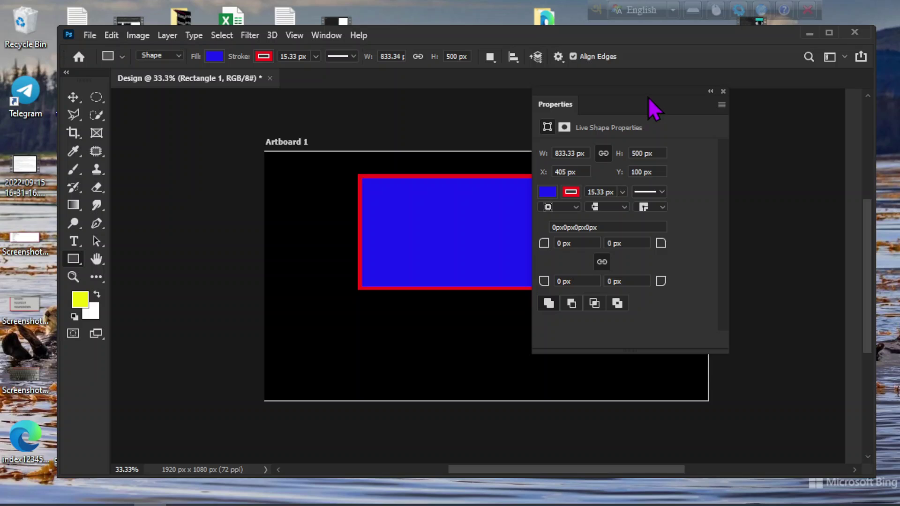
left_click_drag(650, 100, 725, 97)
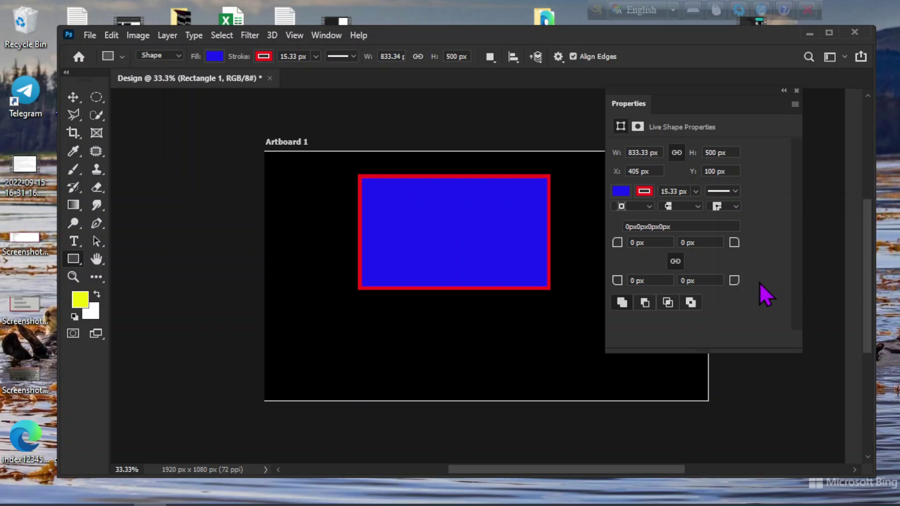
Round the rectangle's corners with a 10 px radius.
left_click(635, 242)
key("BackSpace")
type("10")
key("Return")
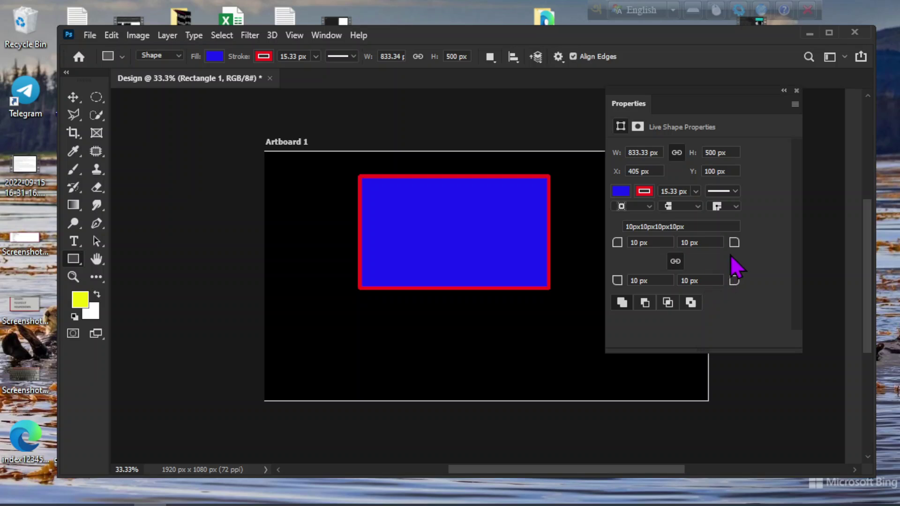
Link the four corner radii and raise them to 100 px.
left_click(675, 261)
key("BackSpace")
key("BackSpace")
key("BackSpace")
type("px")
type("0")
type("0")
key("Return")
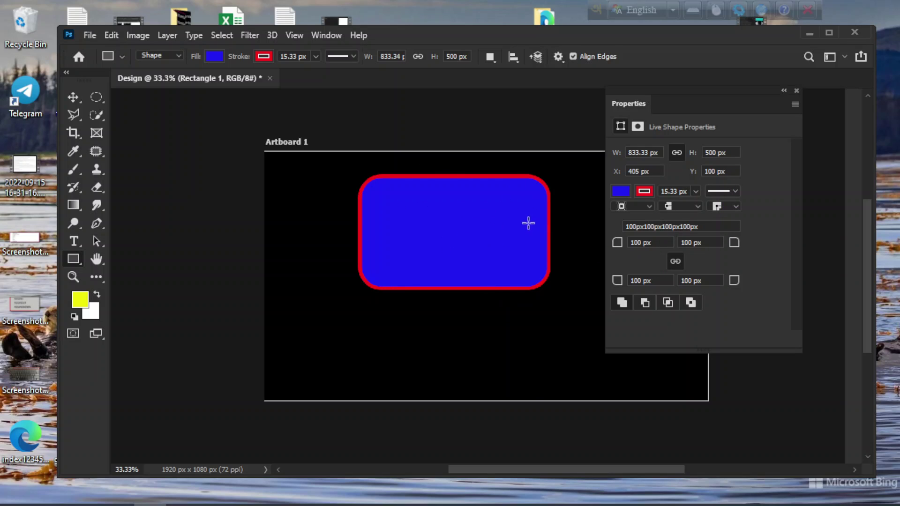
Enter a 300 px corner radius, giving 250 px pill-shaped corners, then stop the OBS recording.
left_click(643, 243)
key("BackSpace")
key("BackSpace")
key("BackSpace")
key("BackSpace")
type("3")
type("00")
key("Return")
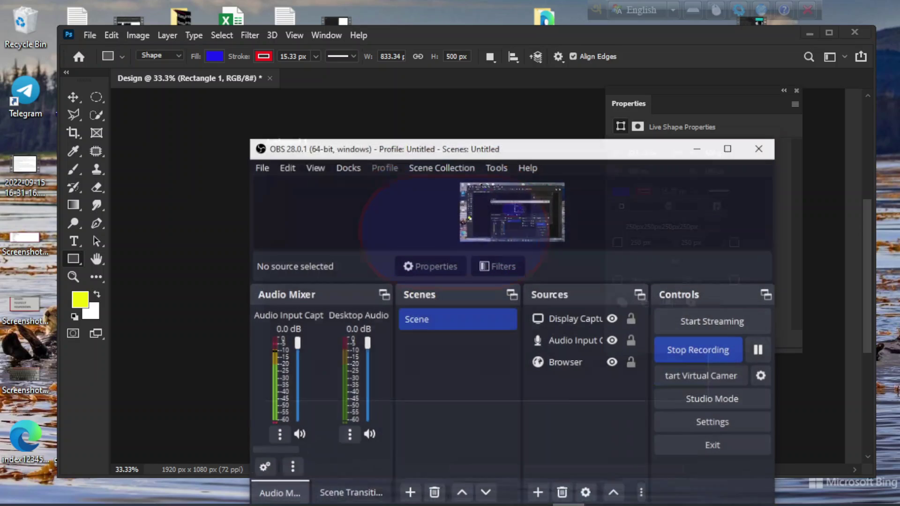
left_click(703, 350)
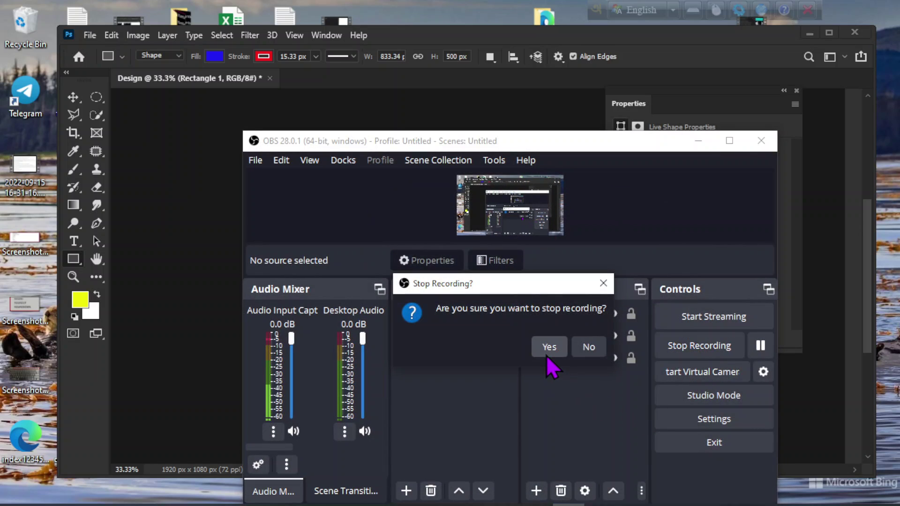